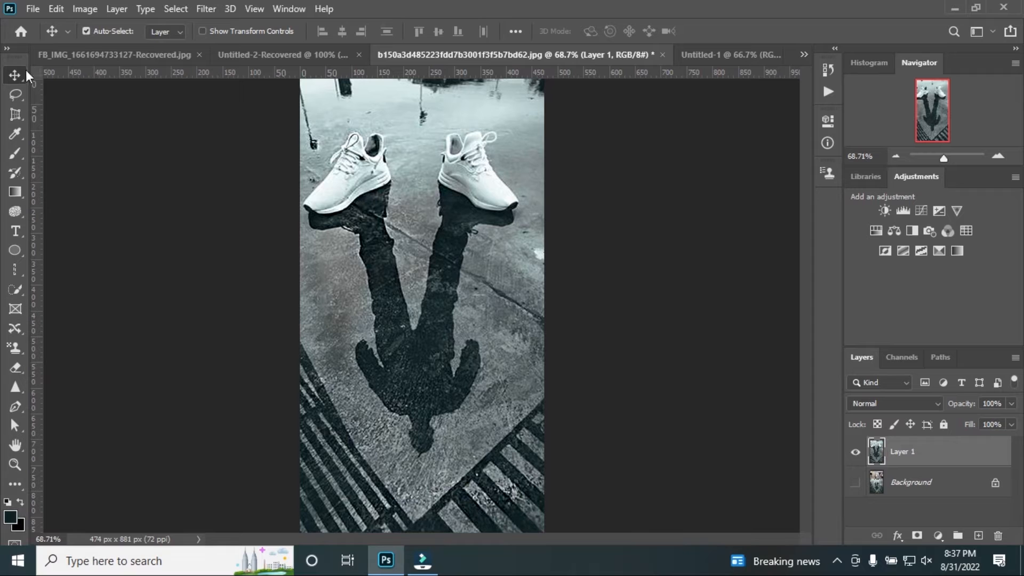
Expand the toolbar to two columns and return it to a single column
click(10, 49)
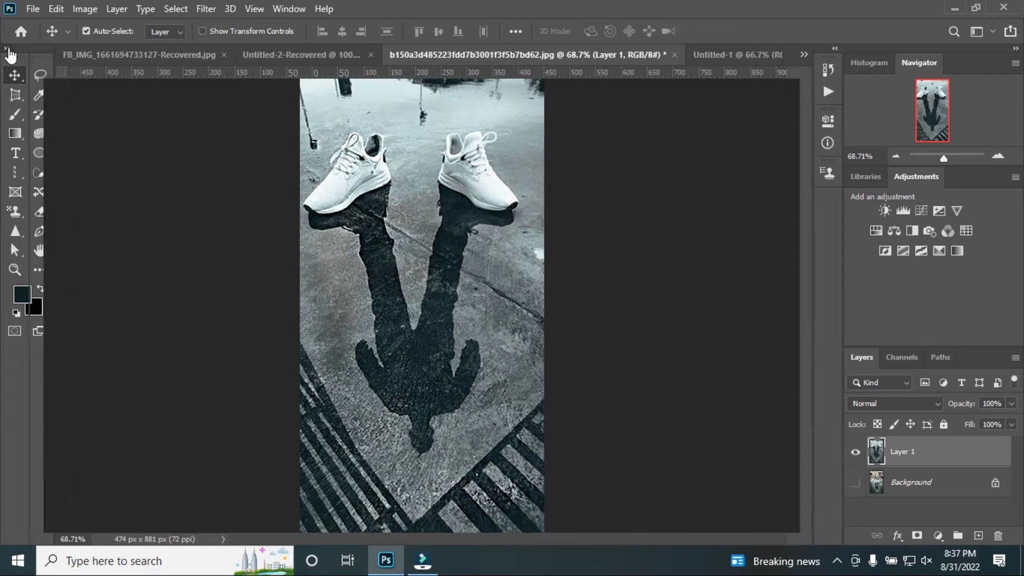
click(10, 49)
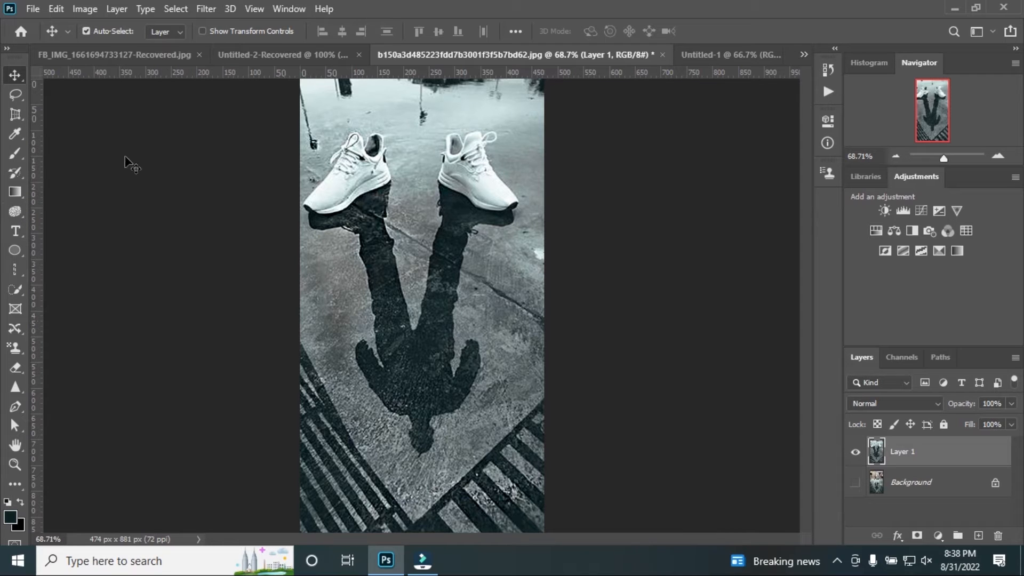
Switch to the Artboard tool and back to the Move tool, then try shifting Layer 1 slightly and undo it
right_click(15, 75)
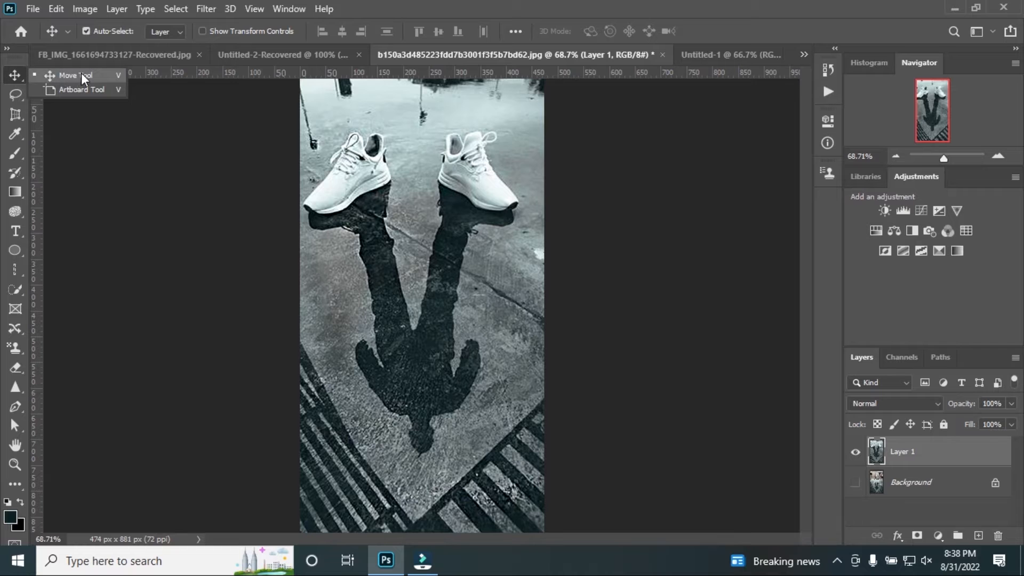
click(51, 87)
right_click(15, 74)
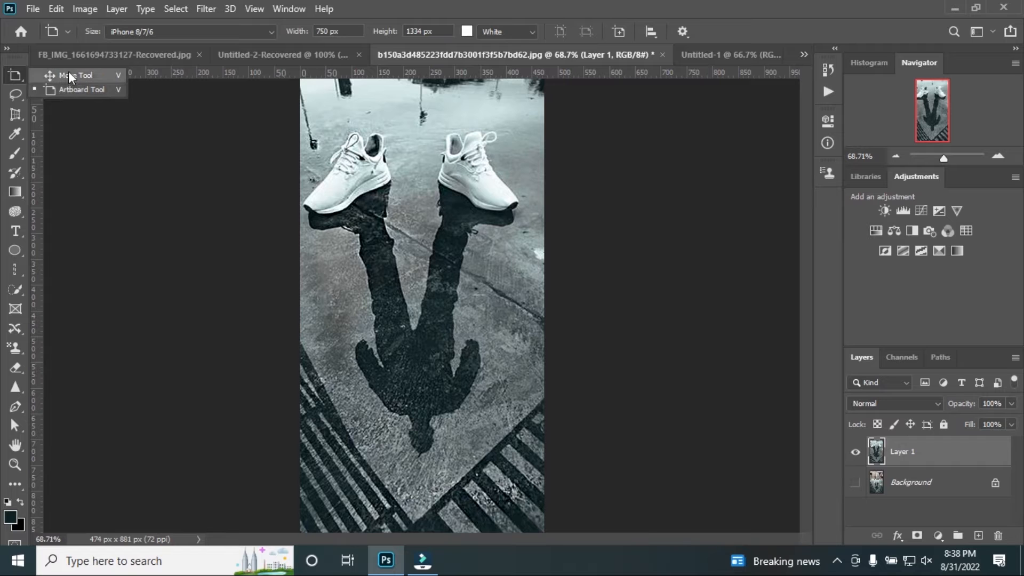
click(68, 76)
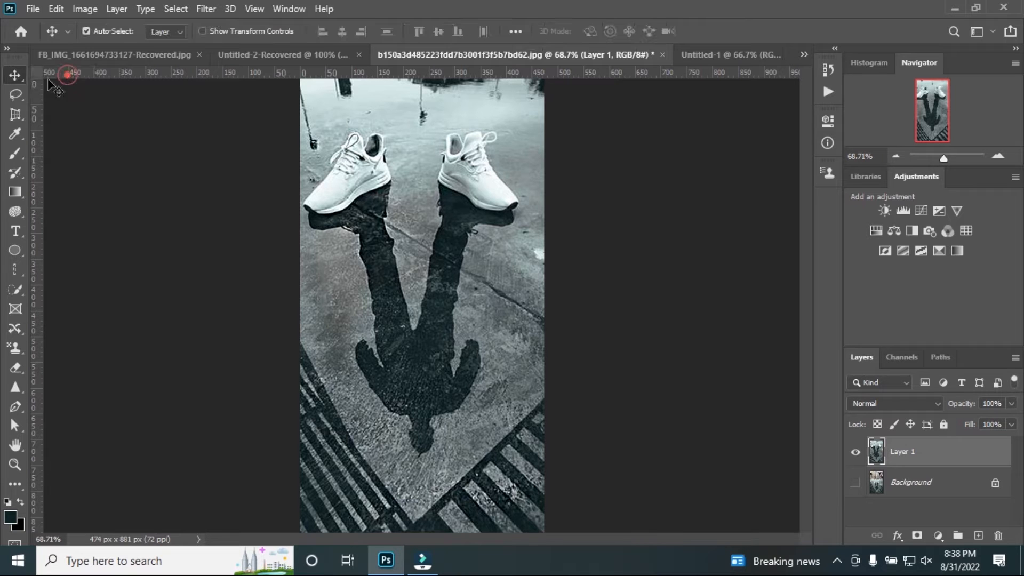
mouse_move(383, 213)
mouse_down()
mouse_move(353, 217)
mouse_move(388, 220)
mouse_up()
key(ctrl+semicolon)
key(ctrl+z)
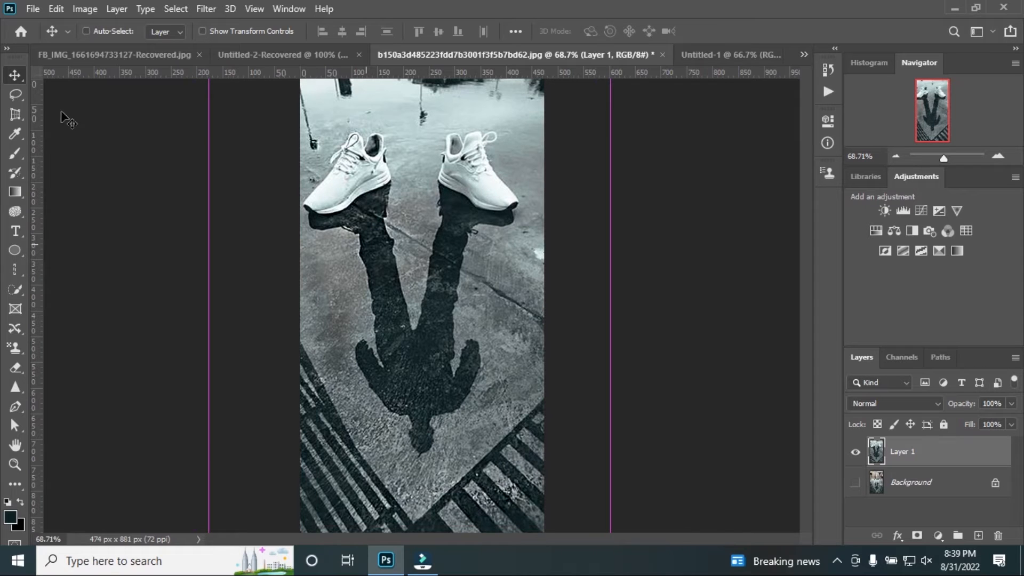
Try drawing a 262 × 477 px artboard over the lower part of the photo and undo it
right_click(12, 80)
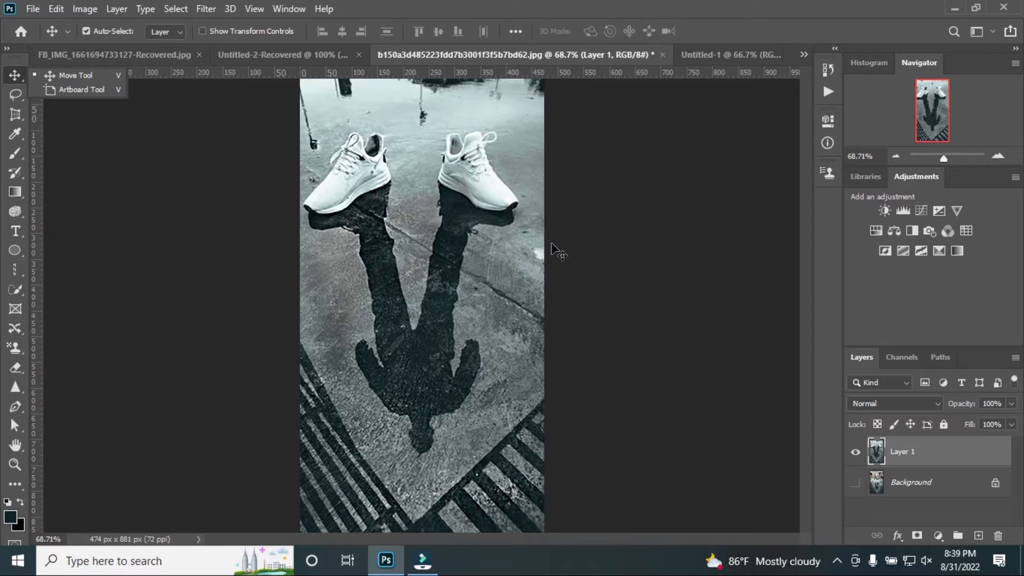
click(71, 91)
drag(390, 232, 526, 479)
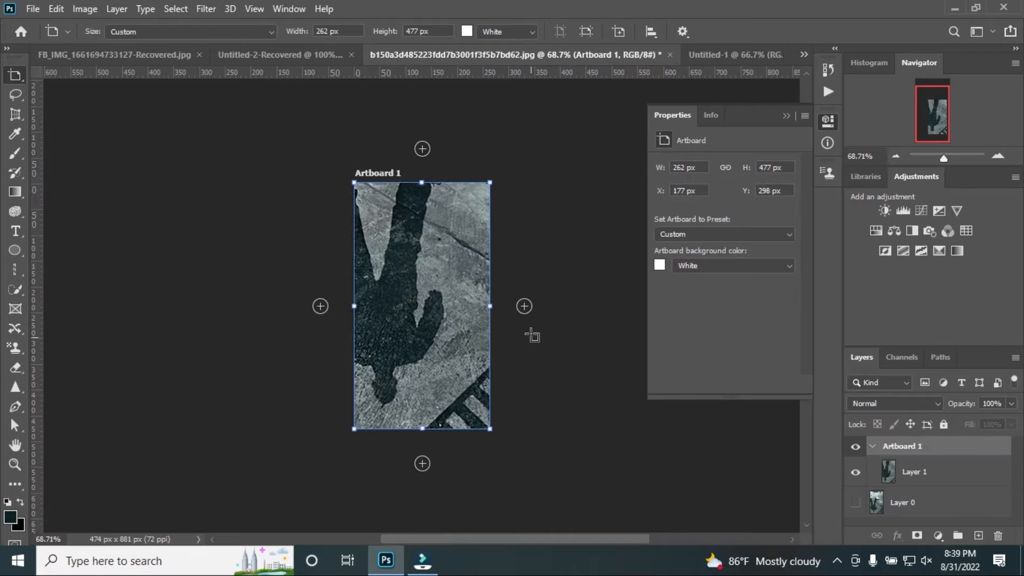
click(784, 115)
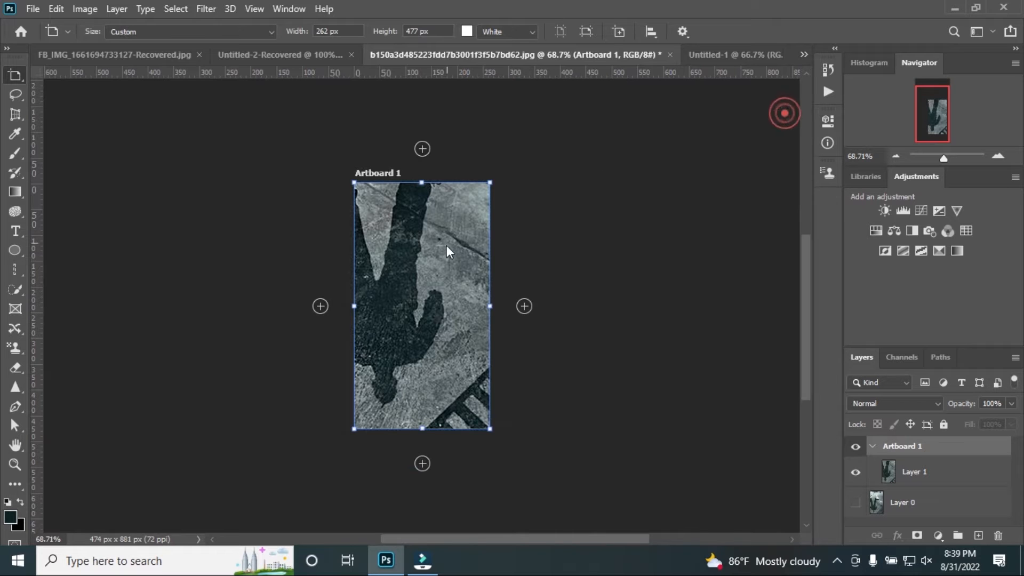
key(ctrl+z)
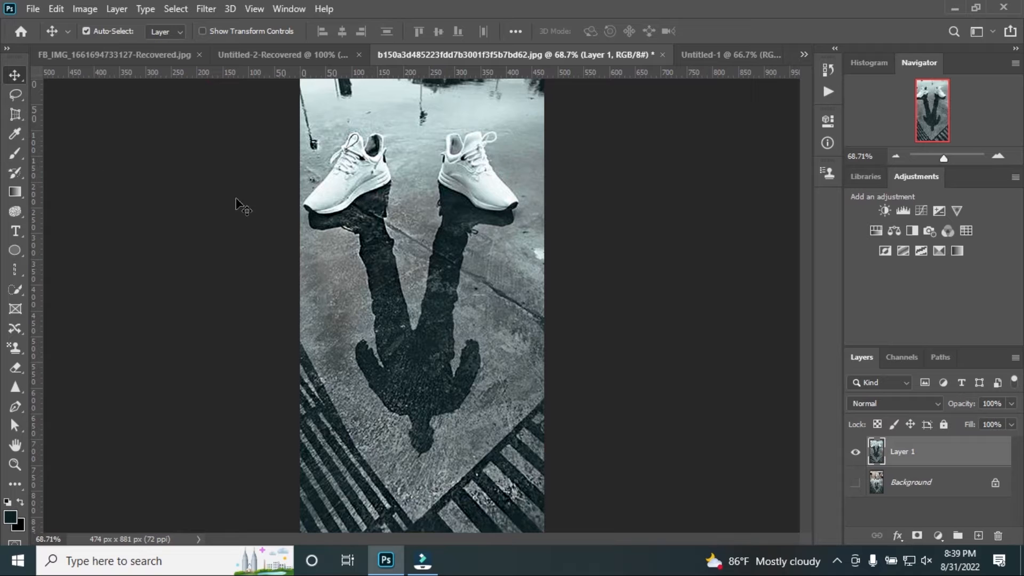
Draw loose freehand selections around the shadow's legs and the pavement with the Lasso tool
click(12, 92)
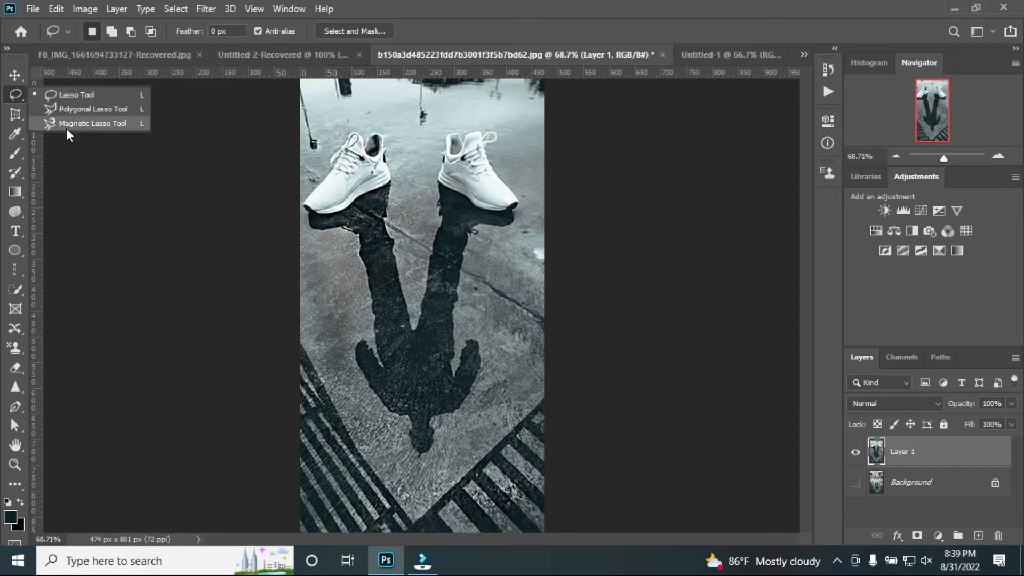
click(65, 96)
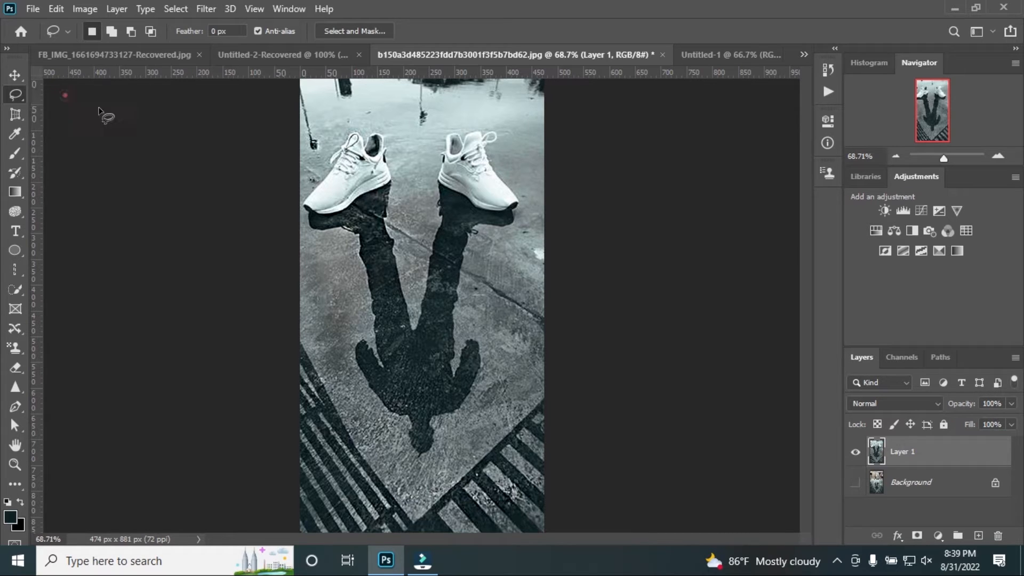
mouse_move(358, 245)
mouse_down()
mouse_move(421, 218)
mouse_move(353, 252)
mouse_up()
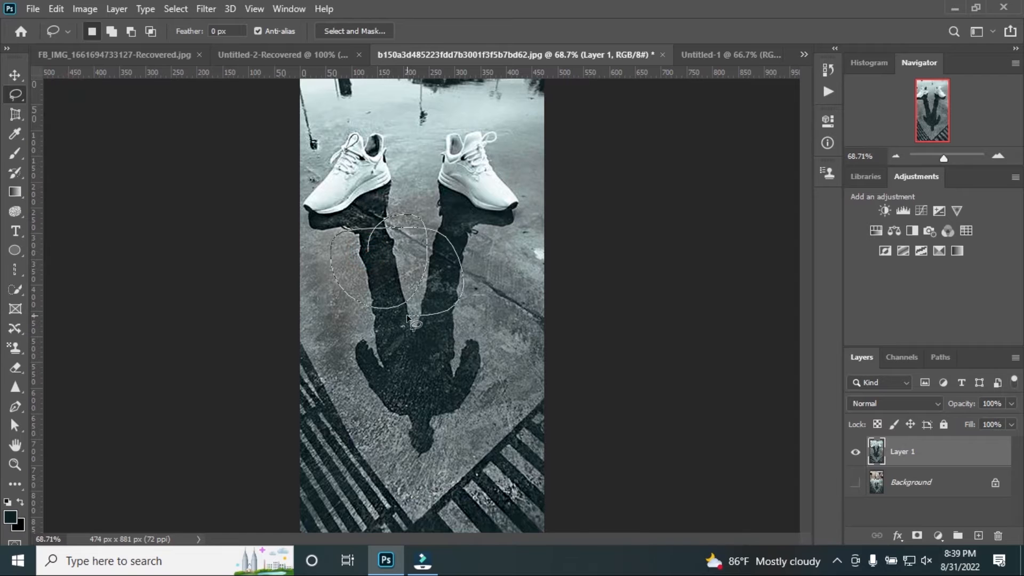
mouse_move(310, 289)
mouse_down()
mouse_move(318, 174)
mouse_move(341, 117)
mouse_move(445, 113)
mouse_move(554, 148)
mouse_up()
mouse_move(309, 299)
mouse_down()
mouse_move(303, 217)
mouse_move(358, 107)
mouse_move(469, 128)
mouse_move(537, 181)
mouse_move(552, 260)
mouse_move(503, 372)
mouse_move(307, 405)
mouse_up()
Outline both sneakers and most of their shadow with a closed straight-edged selection using the Polygonal Lasso tool
right_click(15, 95)
click(51, 108)
click(344, 244)
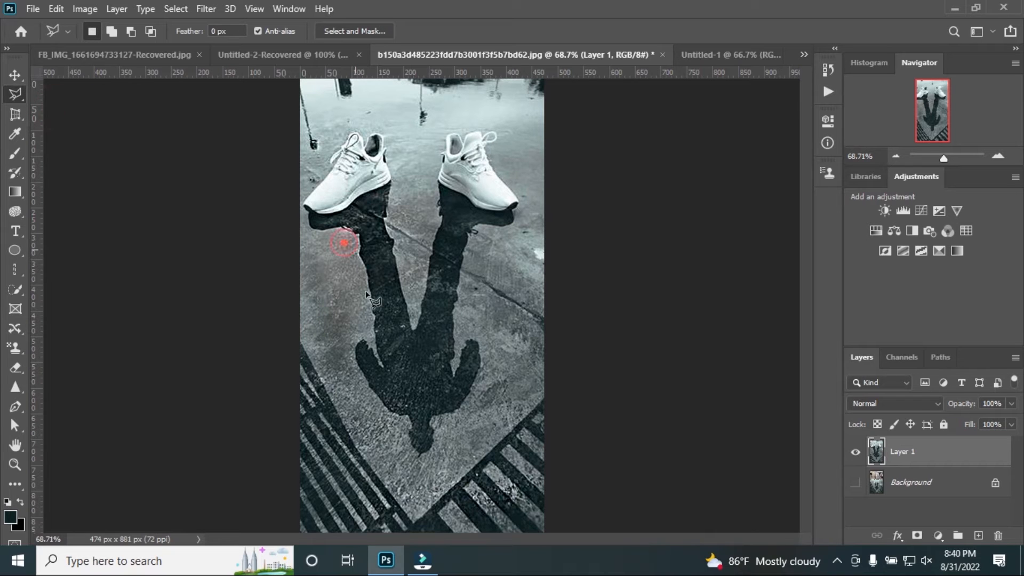
click(323, 235)
click(306, 227)
click(301, 175)
click(323, 124)
click(365, 109)
click(399, 150)
click(399, 191)
click(451, 103)
click(512, 129)
click(519, 204)
click(487, 291)
click(367, 435)
click(340, 370)
click(333, 326)
click(363, 327)
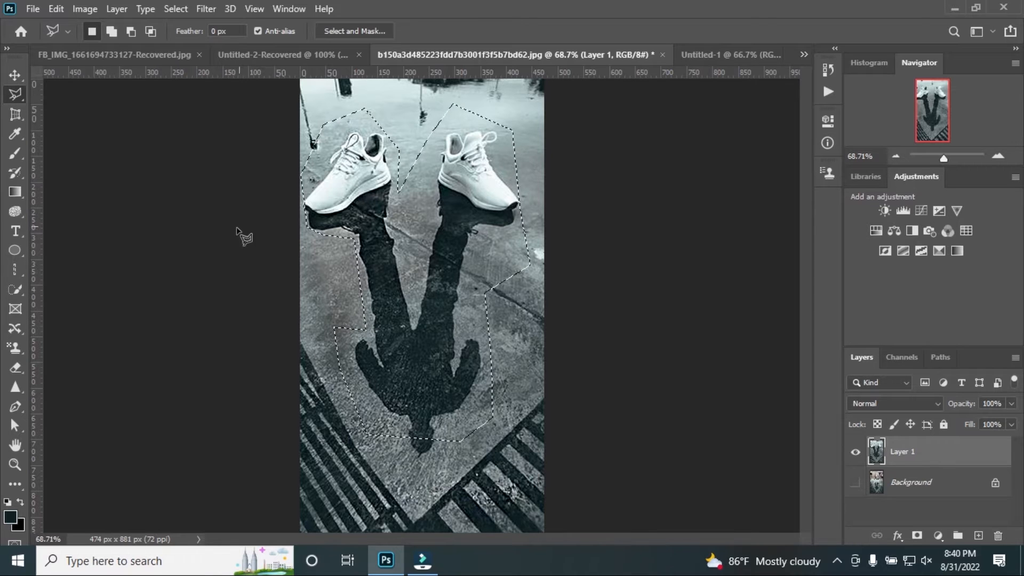
Clear the selection and switch to the Magnetic Lasso tool
key(ctrl+d)
right_click(18, 92)
click(56, 124)
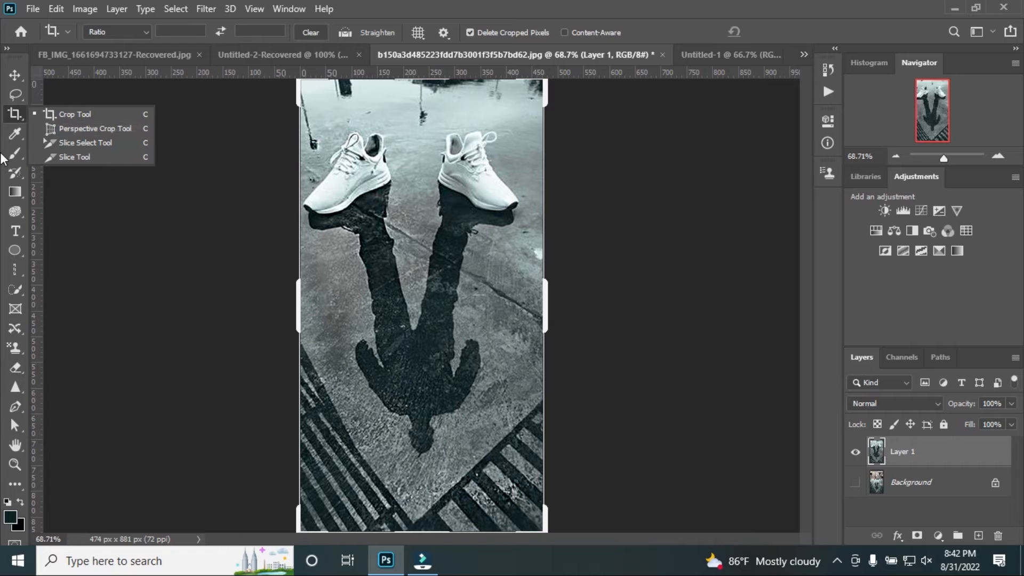
Sample a mid-gray from the pavement as the foreground color with the Eyedropper tool
click(16, 133)
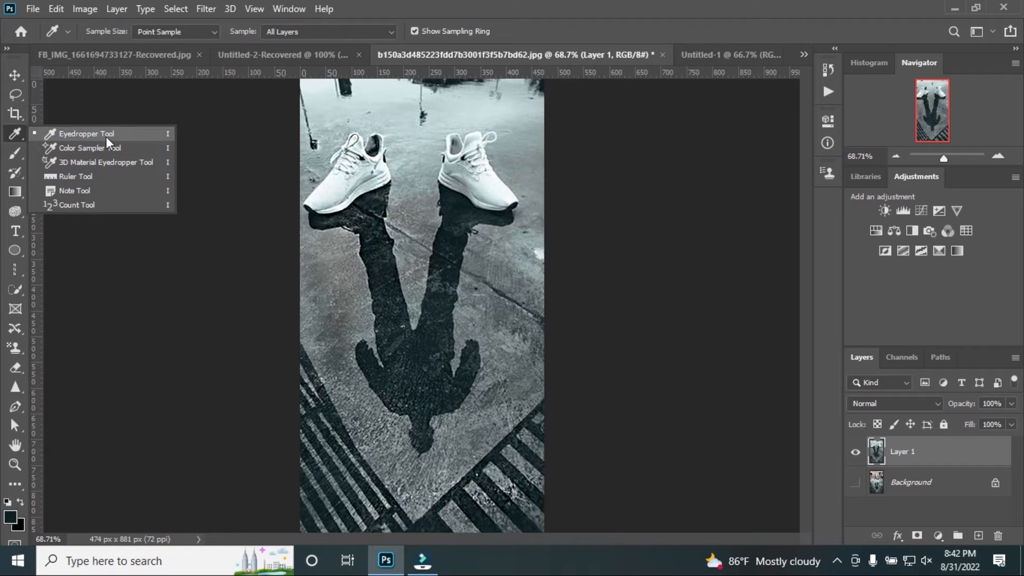
click(76, 133)
drag(344, 211, 460, 239)
drag(469, 184, 495, 249)
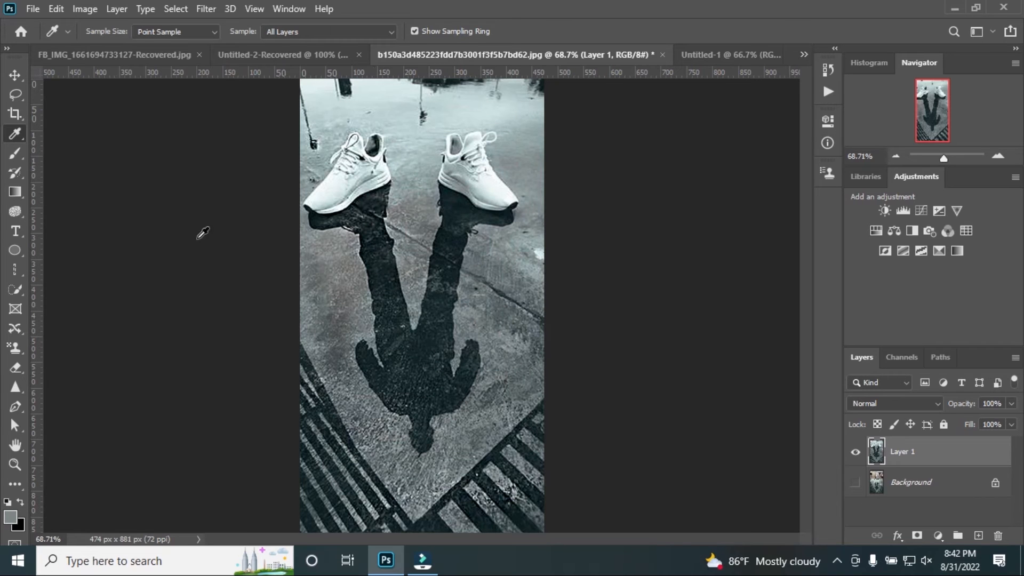
Try painting gray strokes over the shadow's legs and torso with the 60 px Brush tool and undo them
right_click(11, 135)
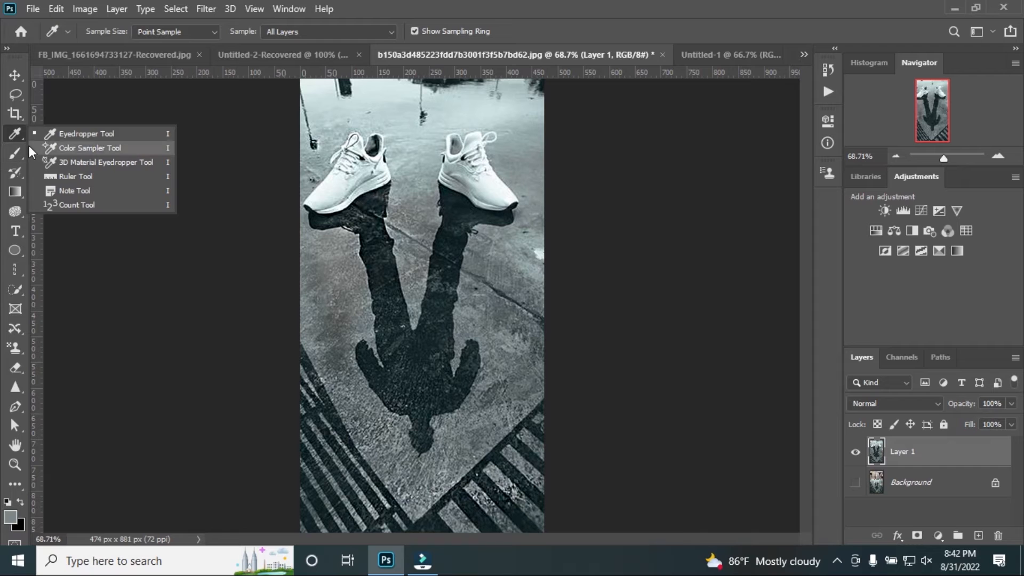
right_click(11, 154)
click(86, 159)
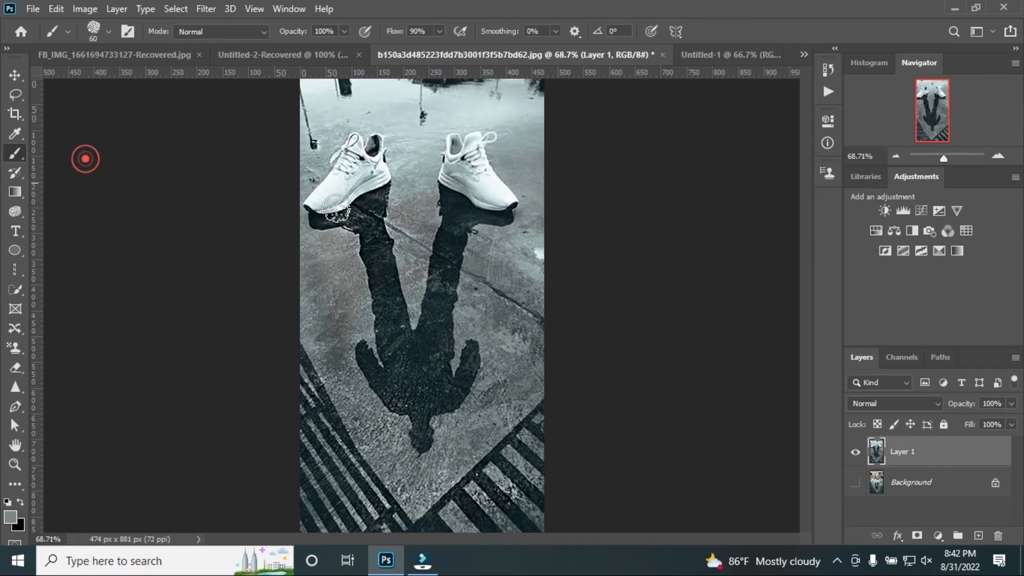
mouse_move(408, 248)
mouse_down()
mouse_move(419, 311)
mouse_move(410, 306)
mouse_up()
mouse_move(371, 214)
mouse_down()
mouse_move(408, 375)
mouse_move(459, 206)
mouse_move(429, 294)
mouse_move(434, 385)
mouse_move(418, 408)
mouse_move(422, 432)
mouse_move(374, 369)
mouse_up()
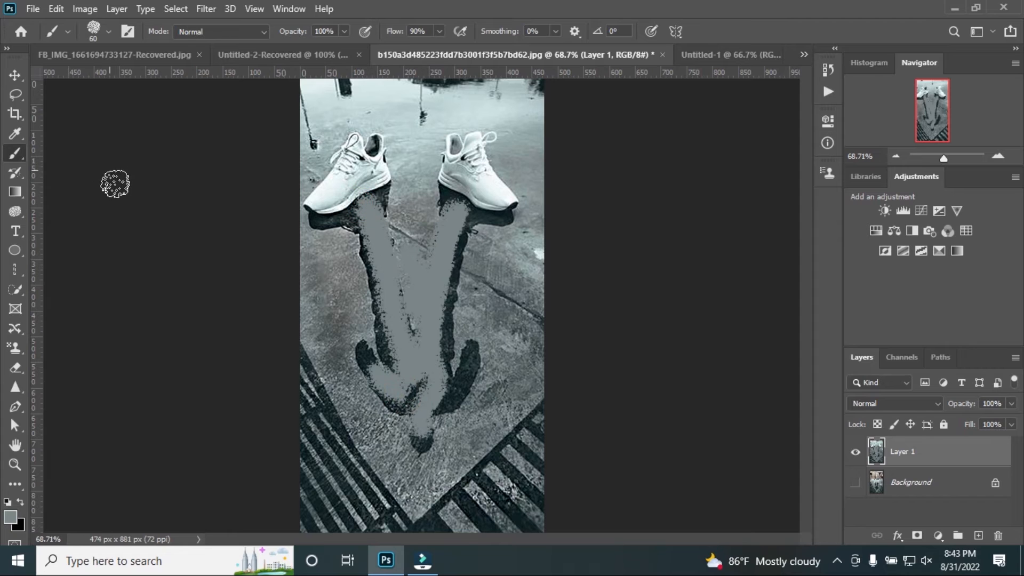
key(ctrl+z)
key(ctrl+z)
key(ctrl+z)
key(ctrl+z)
Try filling Layer 1 with a linear gray-to-black gradient across the image and undo it
click(15, 192)
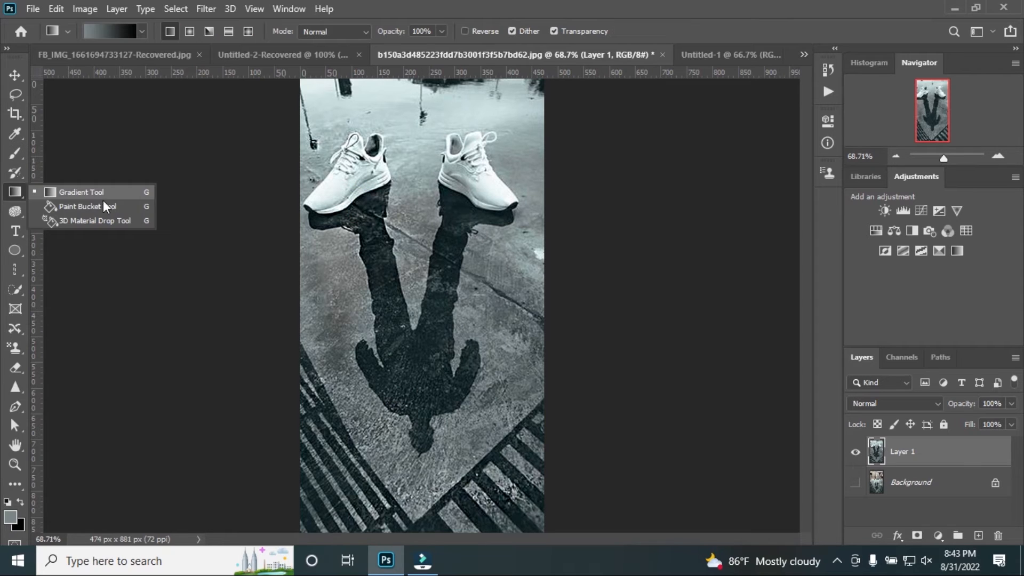
click(84, 188)
drag(317, 255, 350, 256)
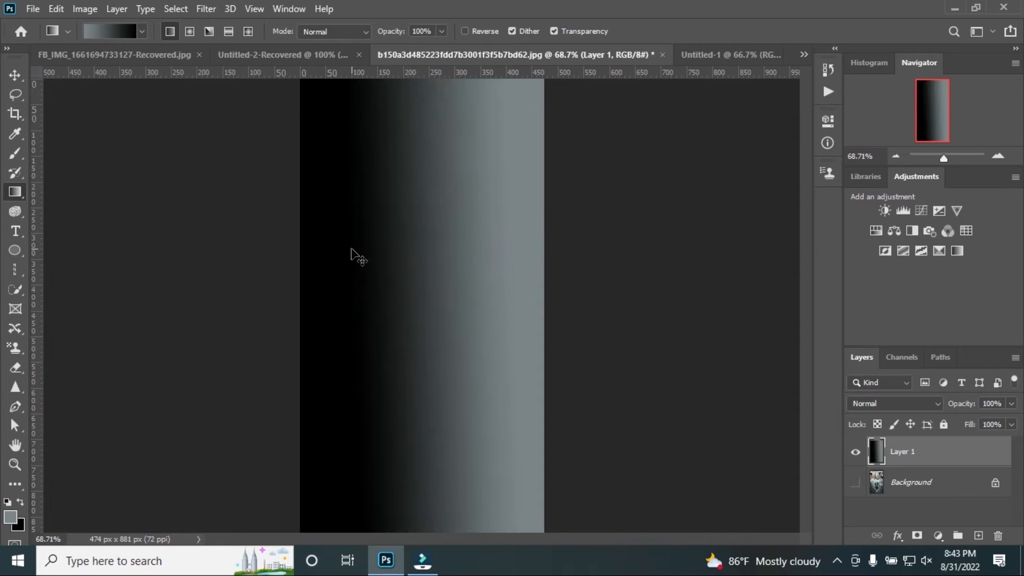
key(ctrl+z)
key(ctrl+z)
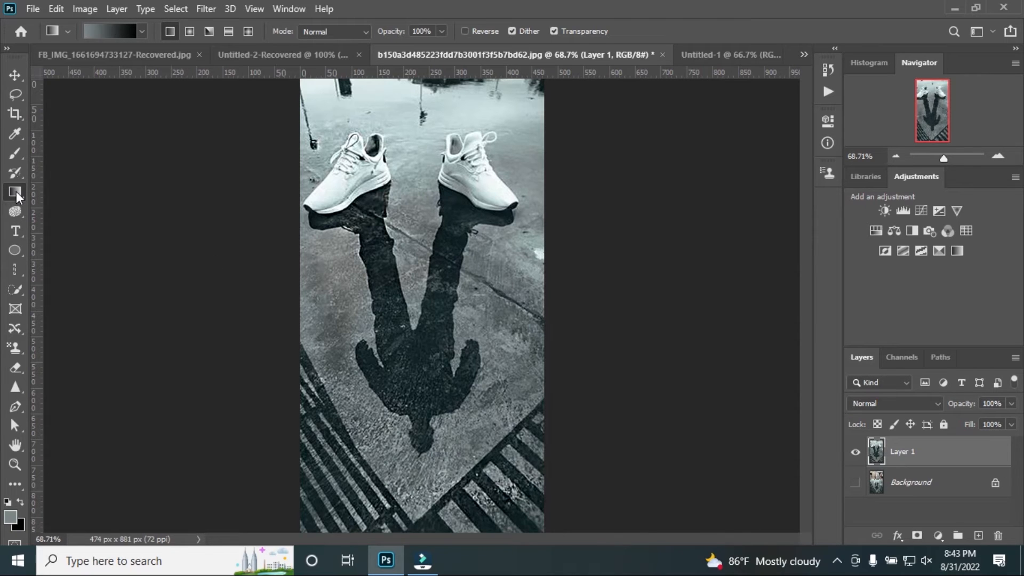
Brush over the pavement beside the shadow with the Dodge tool, set to Midtones at 50% exposure
right_click(16, 191)
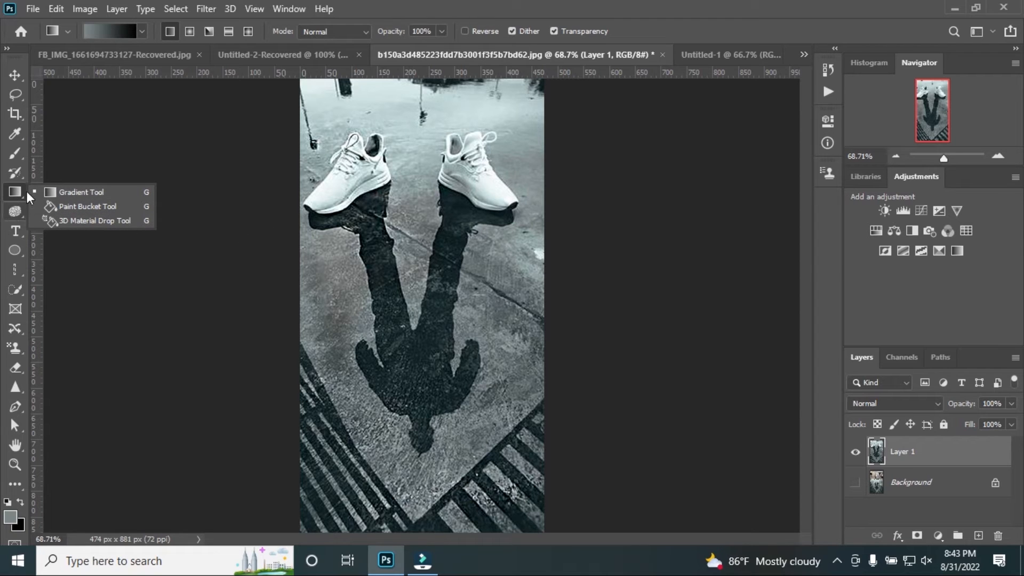
click(15, 211)
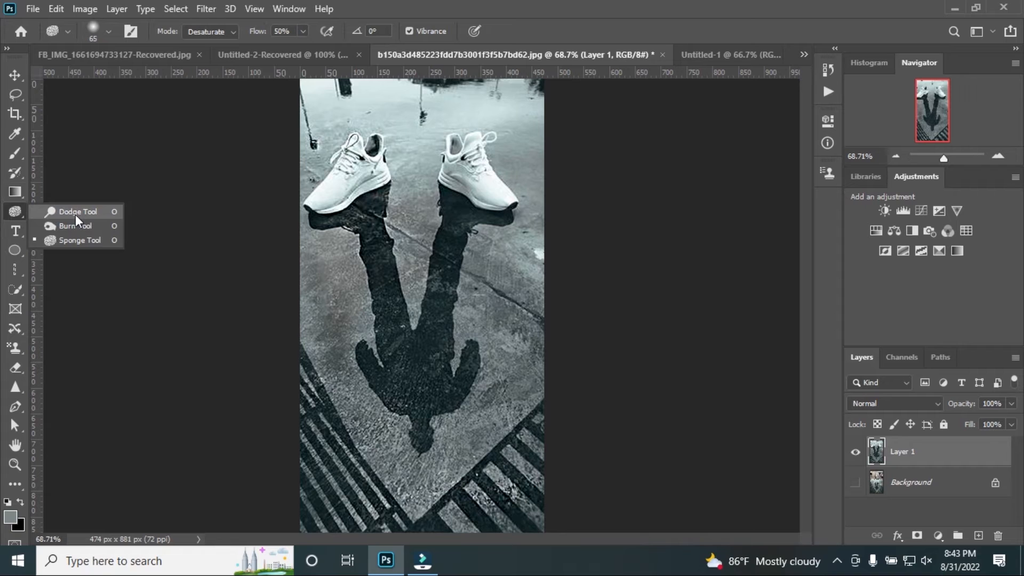
mouse_move(362, 260)
mouse_down()
mouse_move(353, 344)
mouse_move(329, 253)
mouse_move(324, 367)
mouse_move(308, 336)
mouse_move(368, 373)
mouse_move(316, 384)
mouse_up()
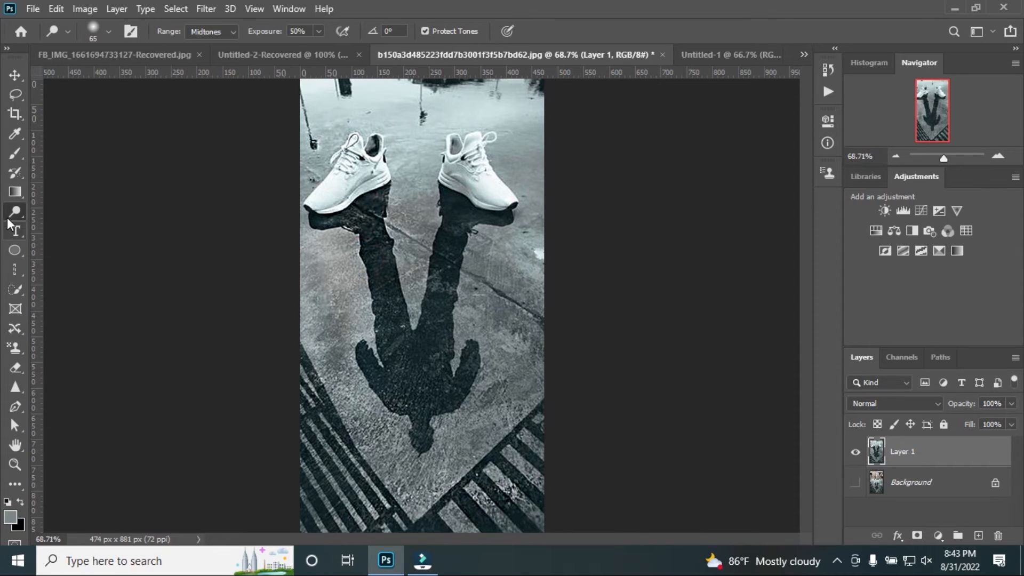
Place a horizontal text layer with the Lorem Ipsum placeholder across the shadow's torso
click(15, 230)
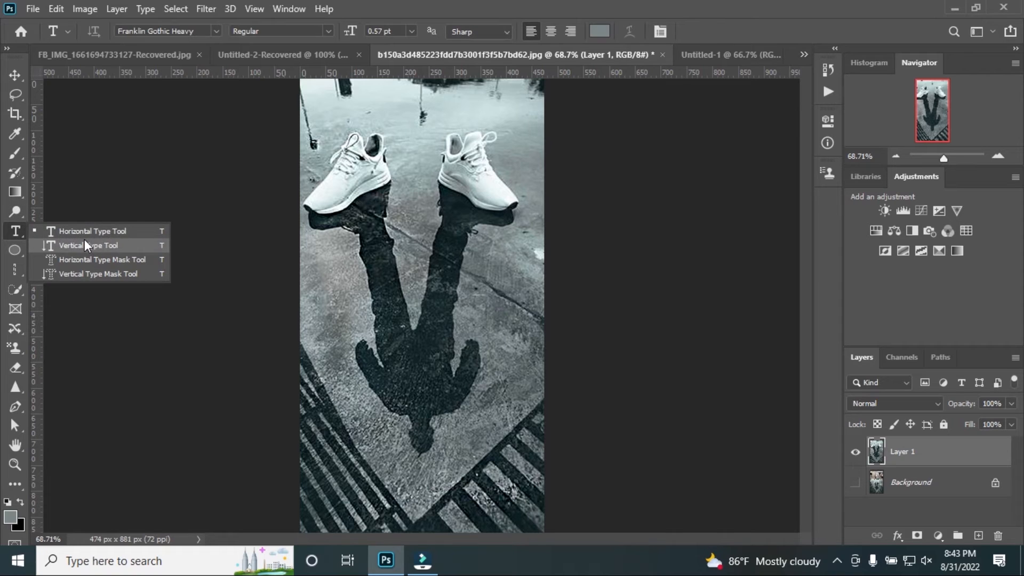
click(85, 227)
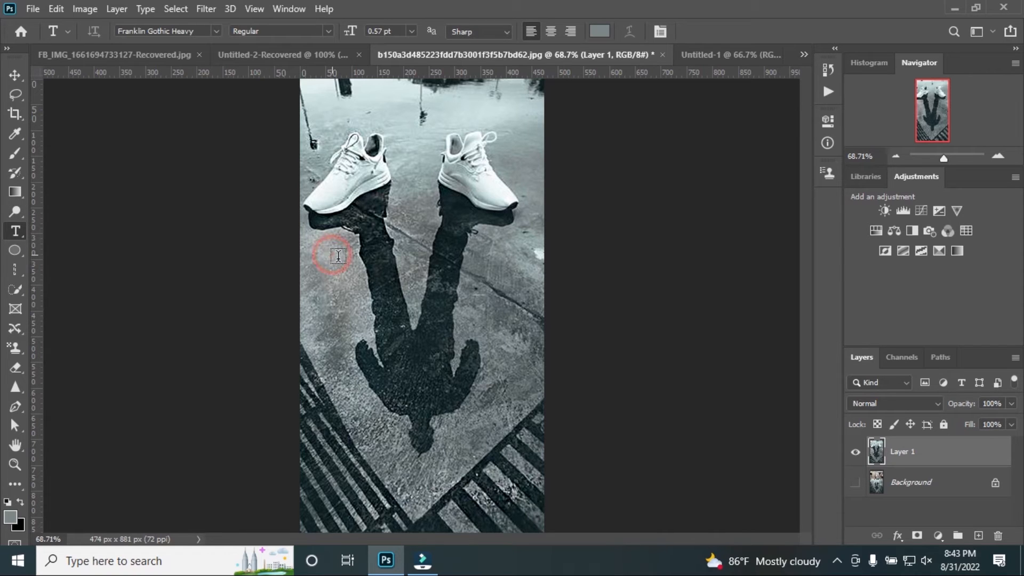
click(312, 268)
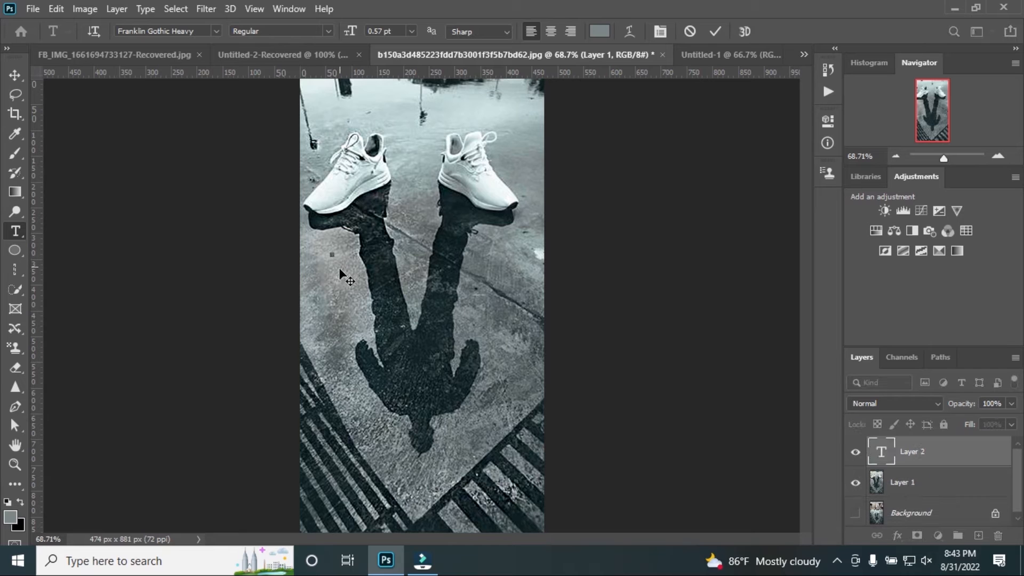
drag(334, 258, 483, 390)
Try drawing a filled 356 × 252 px rectangle over the placeholder text, then undo both the rectangle and the text
click(15, 250)
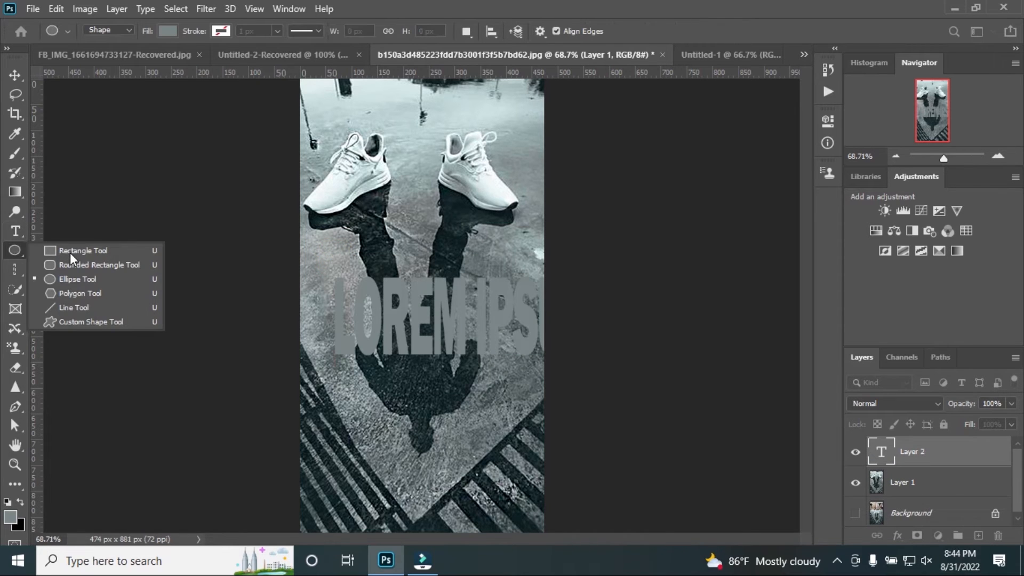
click(71, 251)
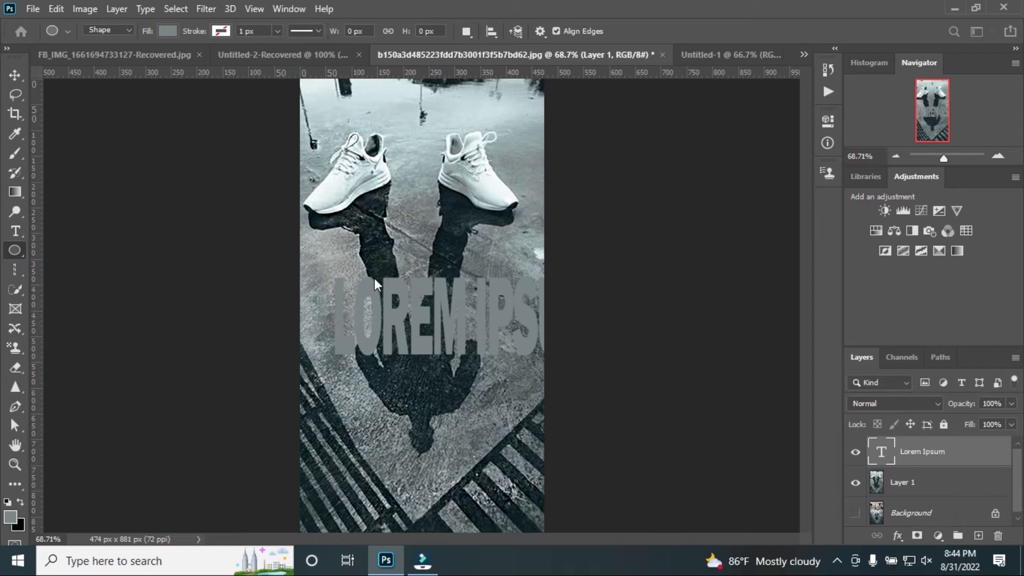
drag(364, 300, 489, 395)
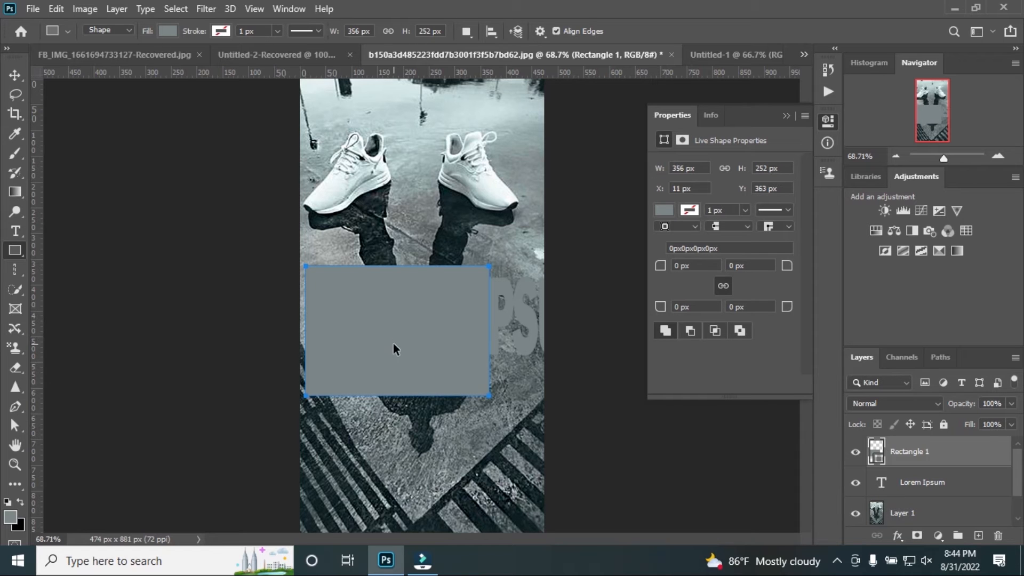
key(ctrl+z)
key(ctrl+z)
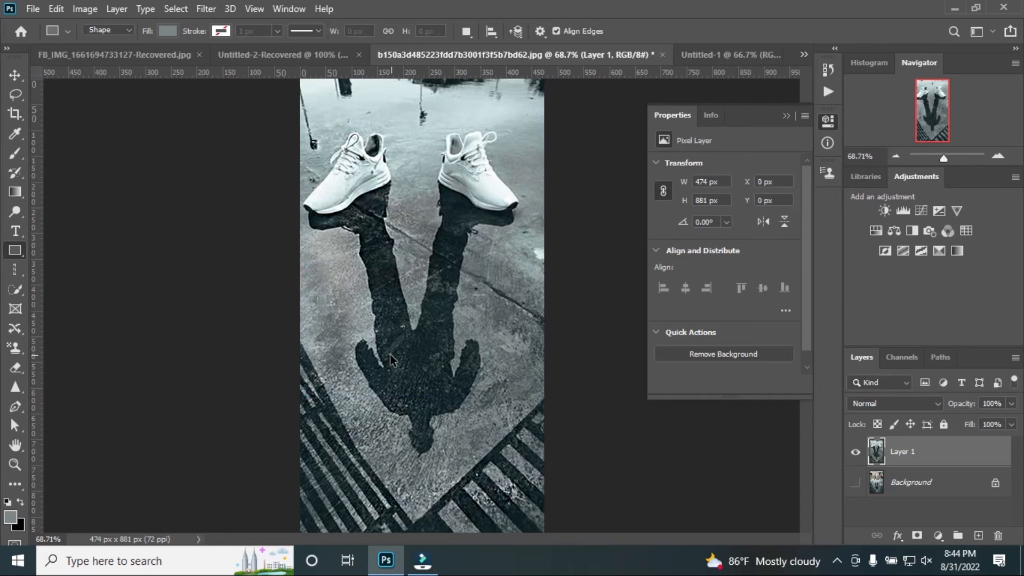
right_click(16, 257)
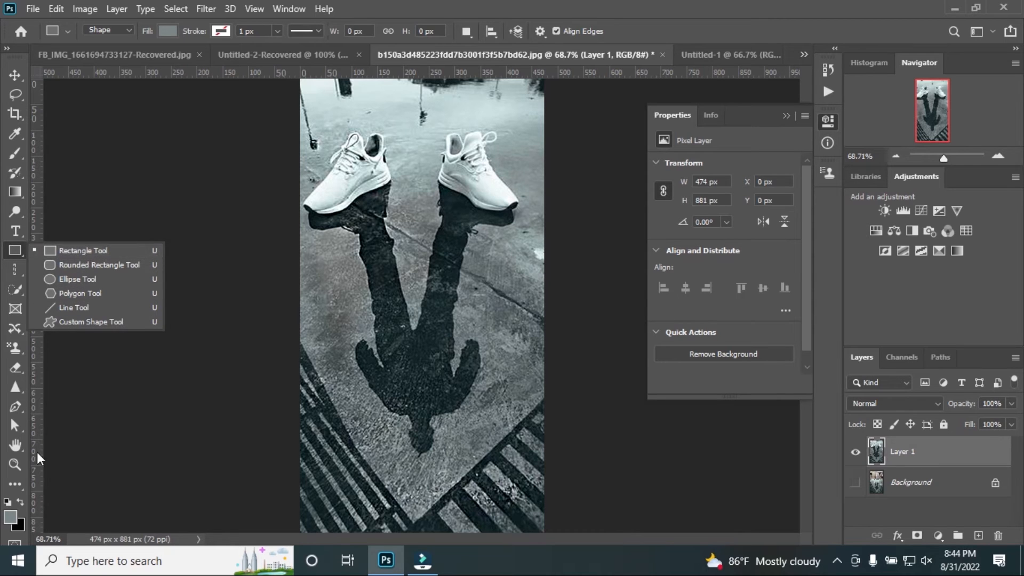
Set the foreground color to white, ffffff
click(10, 517)
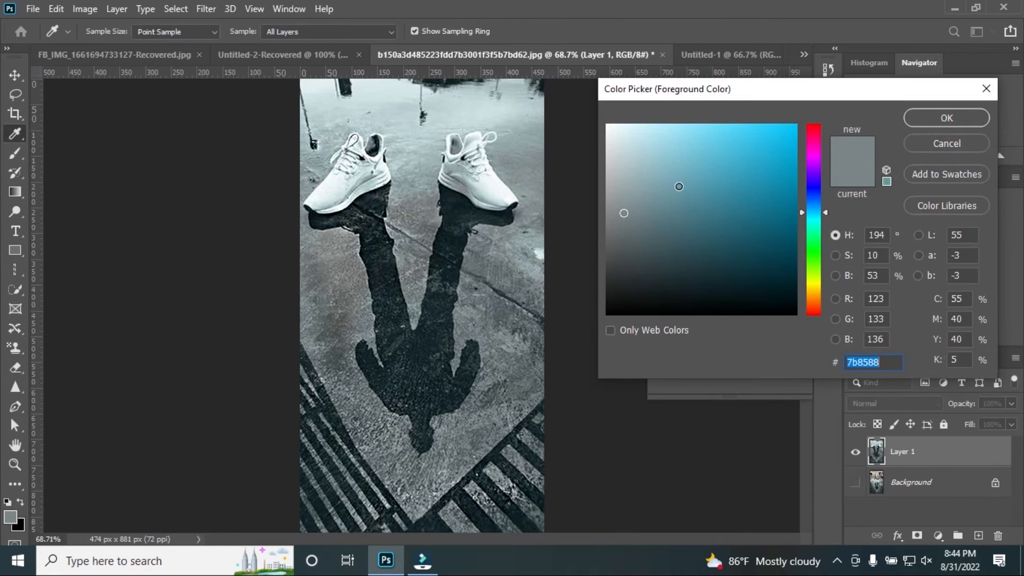
text(ffffff)
click(938, 119)
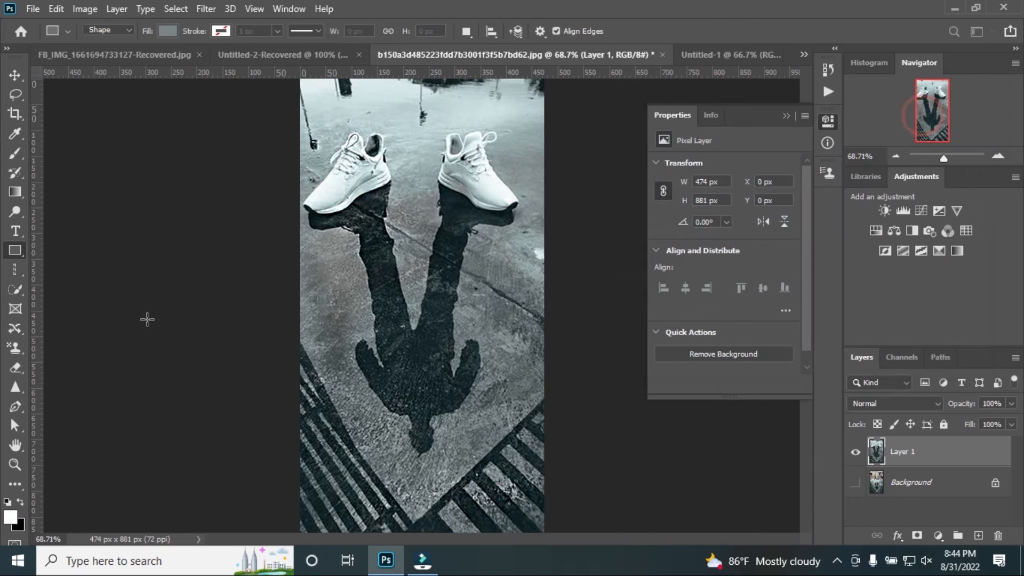
Try rectangular marquee selections over the shadow, one about 291 × 442 px, and deselect them
right_click(16, 269)
click(81, 270)
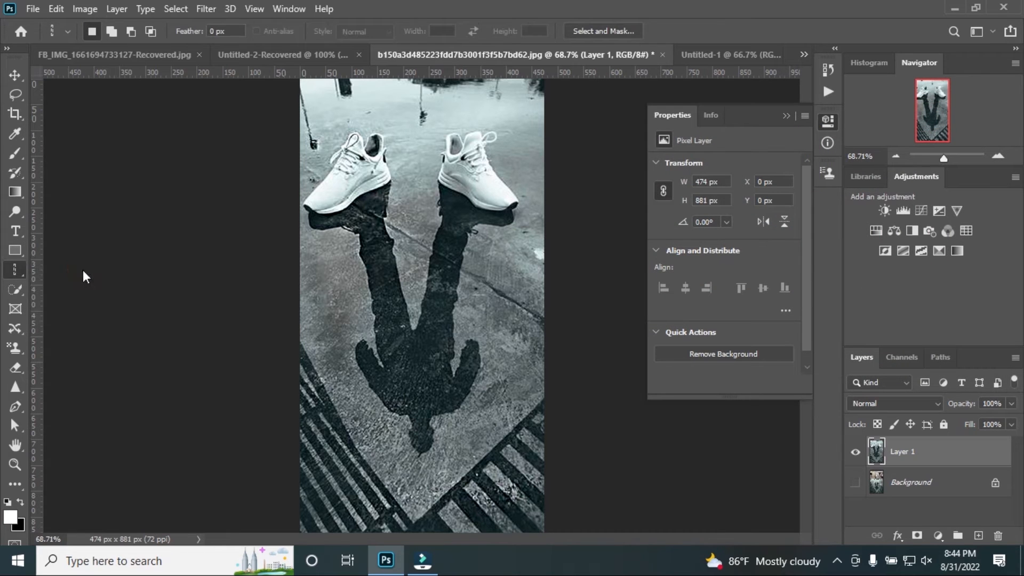
drag(320, 206, 470, 433)
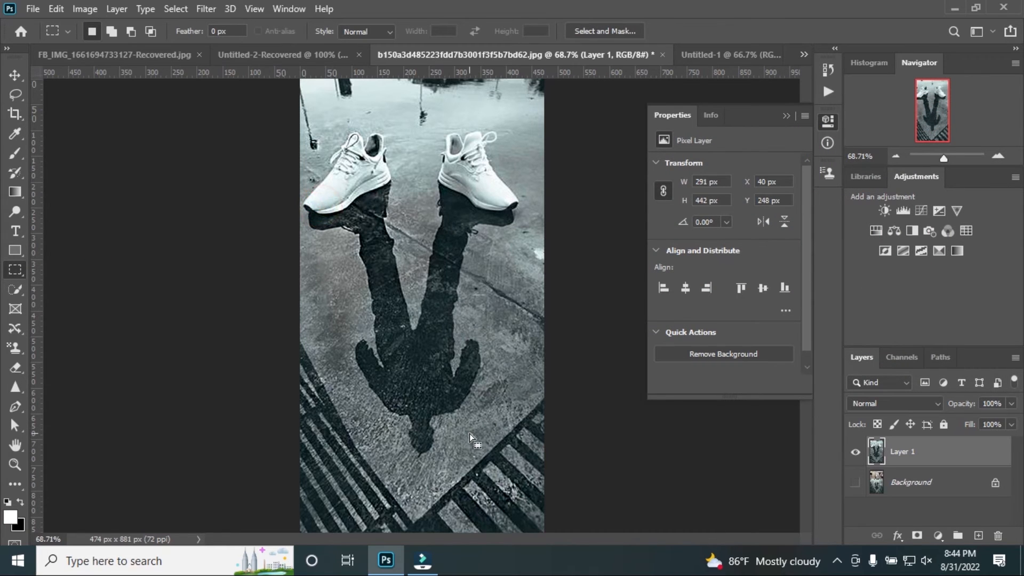
drag(356, 221, 452, 401)
click(446, 398)
Try an Elliptical Marquee selection over the shadow's right leg and torso, then deselect it
right_click(12, 271)
click(53, 286)
drag(413, 246, 472, 404)
click(493, 414)
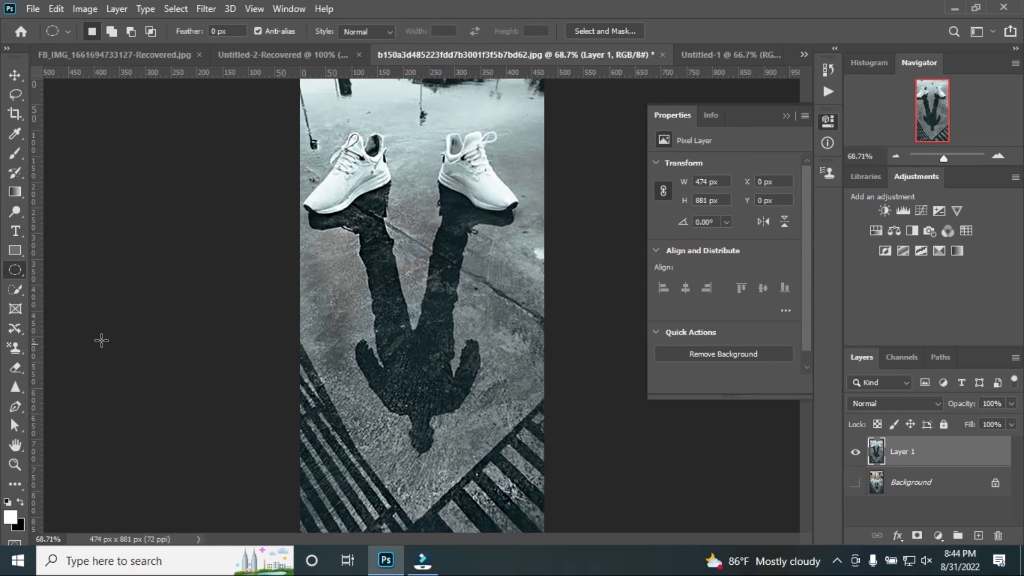
Select the shadow's left arm with the Object Selection tool, framing it in a rectangle about 160 × 248 px
click(21, 290)
click(101, 289)
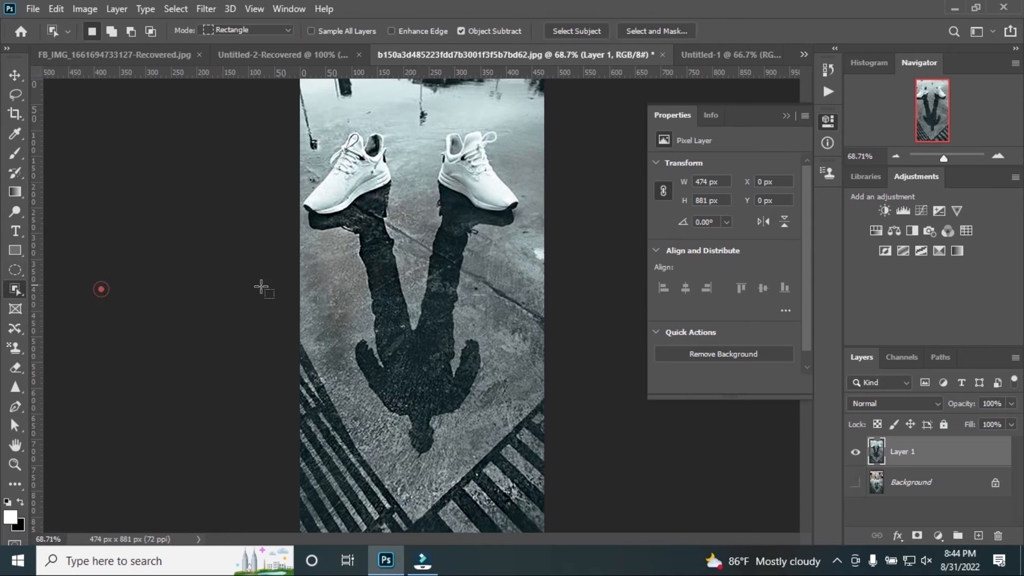
drag(328, 283, 410, 408)
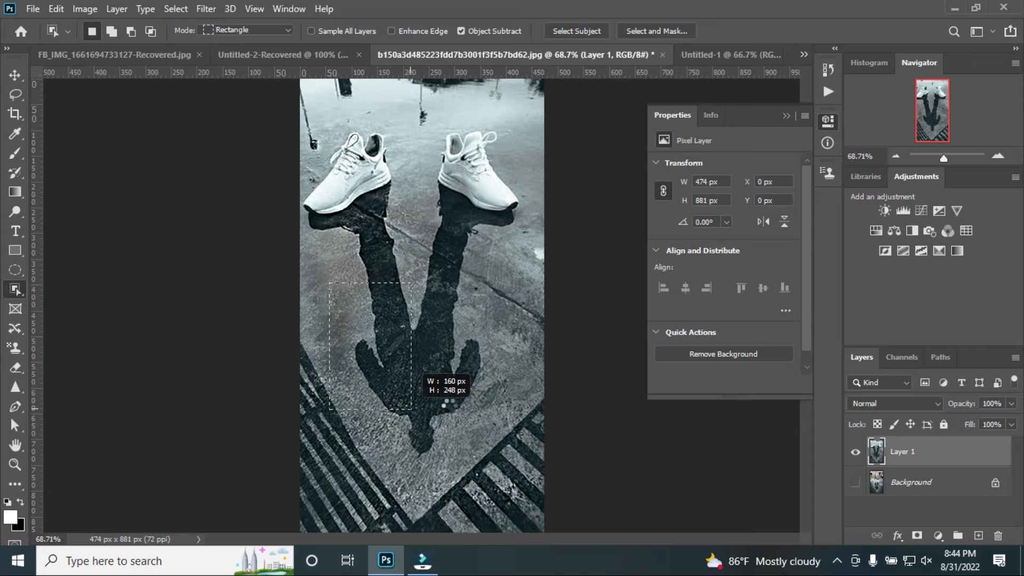
drag(410, 409, 410, 409)
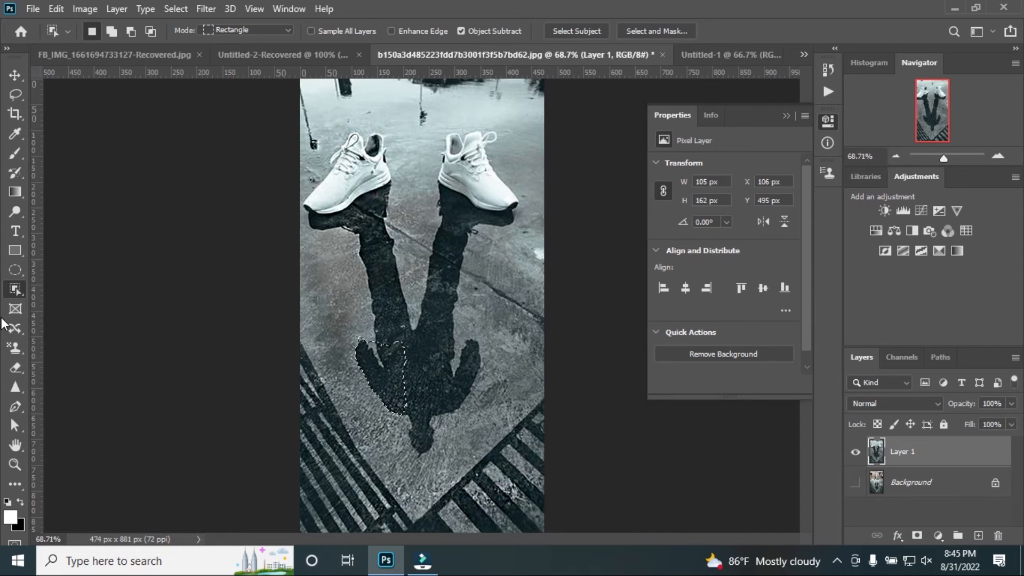
Try brushing a selection over the shadow's legs and torso with the Quick Selection tool at size 30
right_click(16, 288)
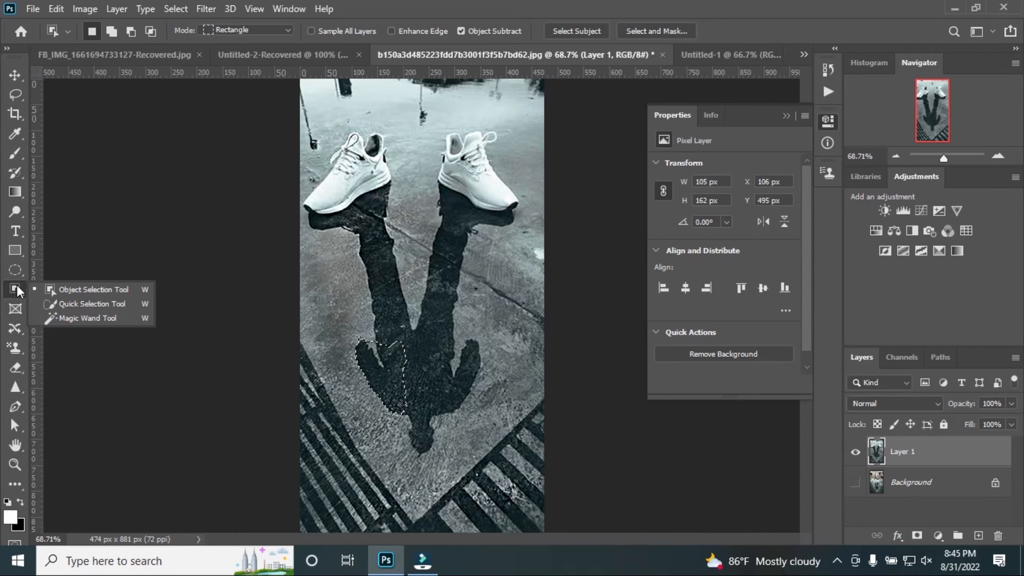
click(71, 305)
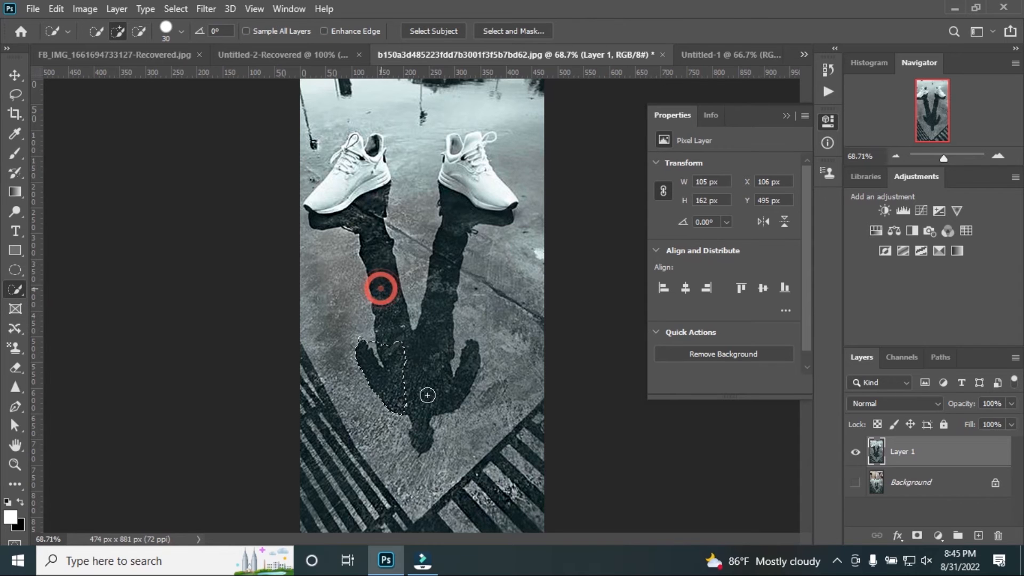
drag(425, 396, 435, 359)
click(450, 244)
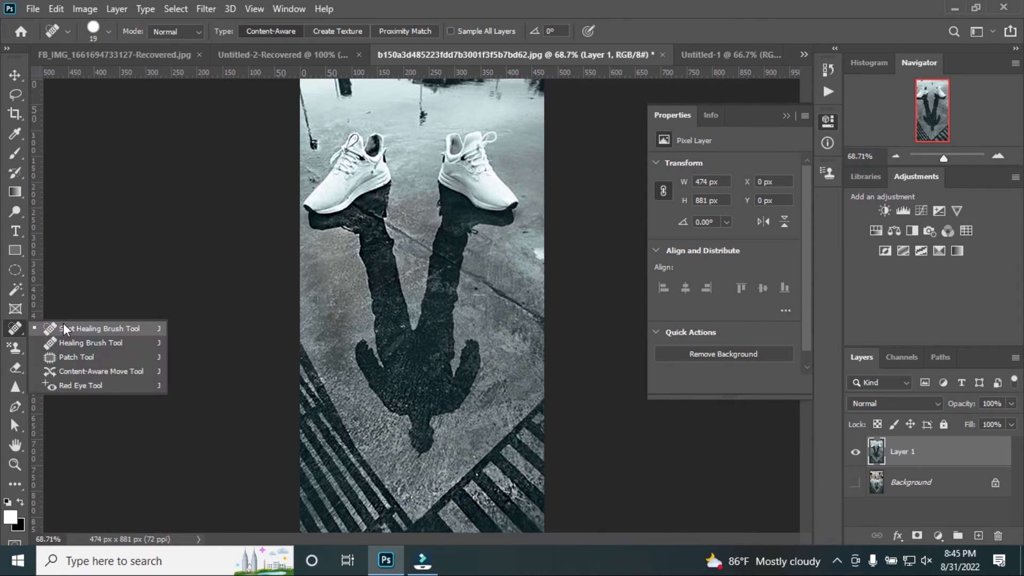
Heal the pavement beside the shadow's left leg with the Content-Aware Spot Healing Brush at size 19
click(61, 322)
drag(337, 262, 353, 328)
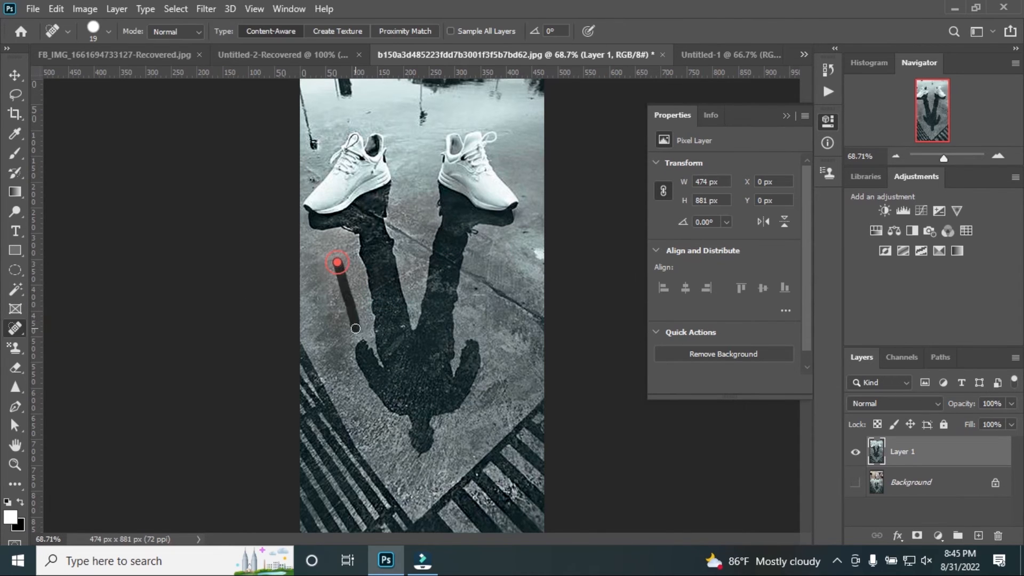
drag(347, 264, 347, 321)
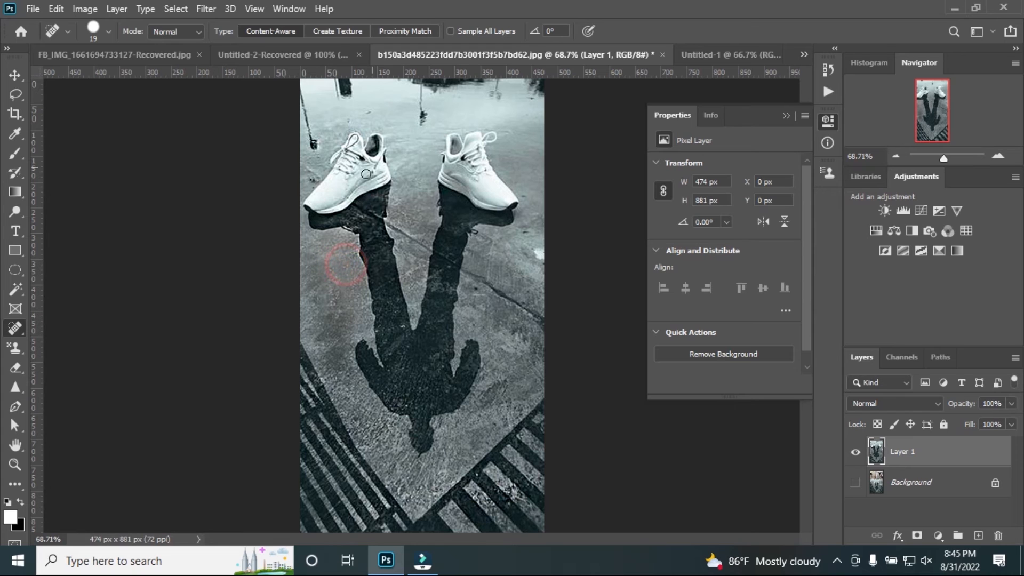
Remove the dark reflections from the wet ground above the sneakers with the Spot Healing Brush
drag(307, 113, 314, 148)
drag(302, 96, 313, 127)
mouse_move(344, 88)
mouse_down()
mouse_move(375, 89)
mouse_move(313, 86)
mouse_move(366, 86)
mouse_move(339, 94)
mouse_move(365, 83)
mouse_up()
mouse_move(403, 121)
mouse_down()
mouse_move(468, 116)
mouse_move(443, 103)
mouse_move(452, 100)
mouse_move(388, 80)
mouse_up()
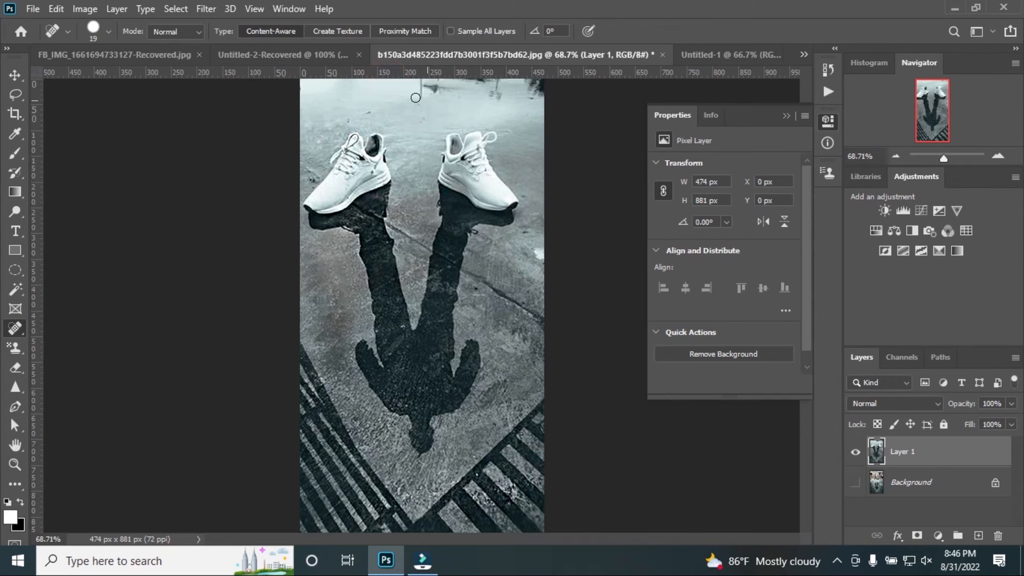
drag(466, 89, 407, 87)
Try painting over the pavement and shadow with the Clone Stamp tool without defining a source point
click(18, 346)
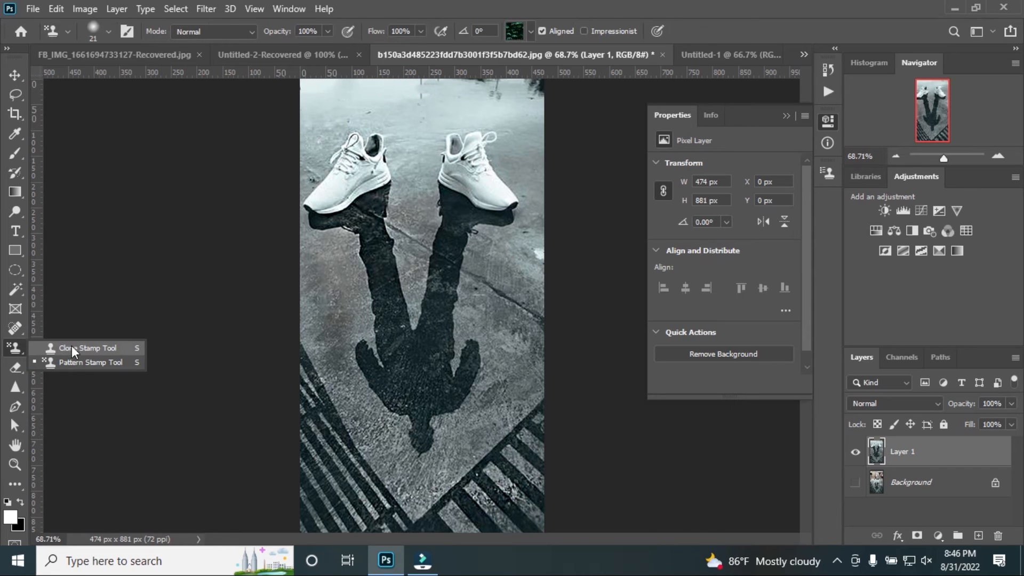
click(19, 327)
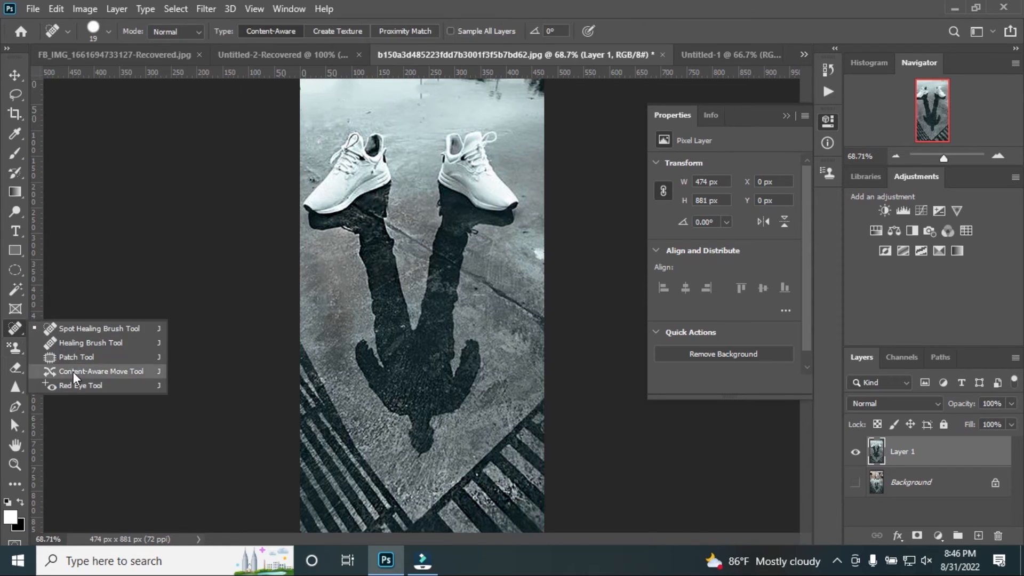
click(16, 348)
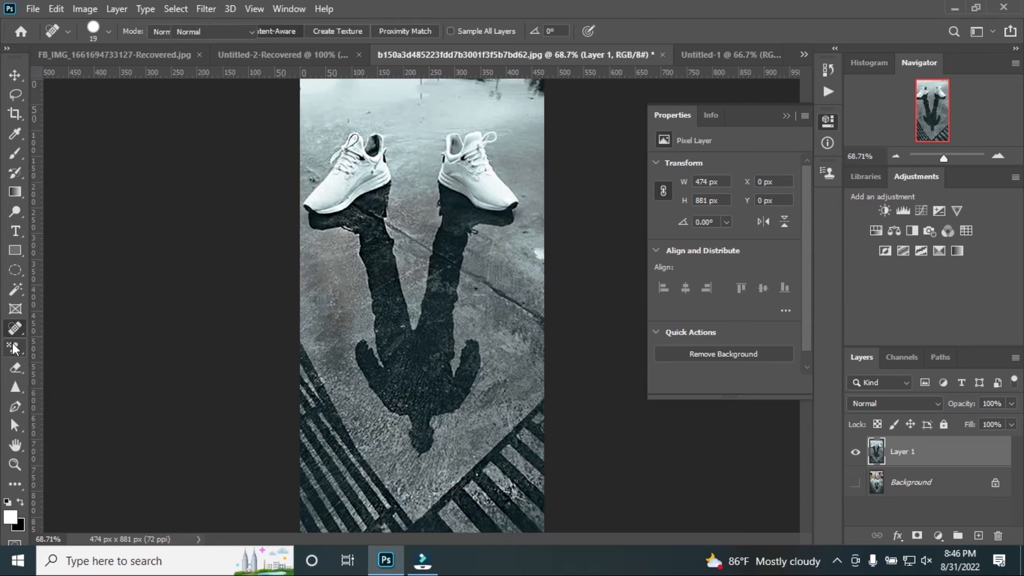
click(69, 347)
click(69, 345)
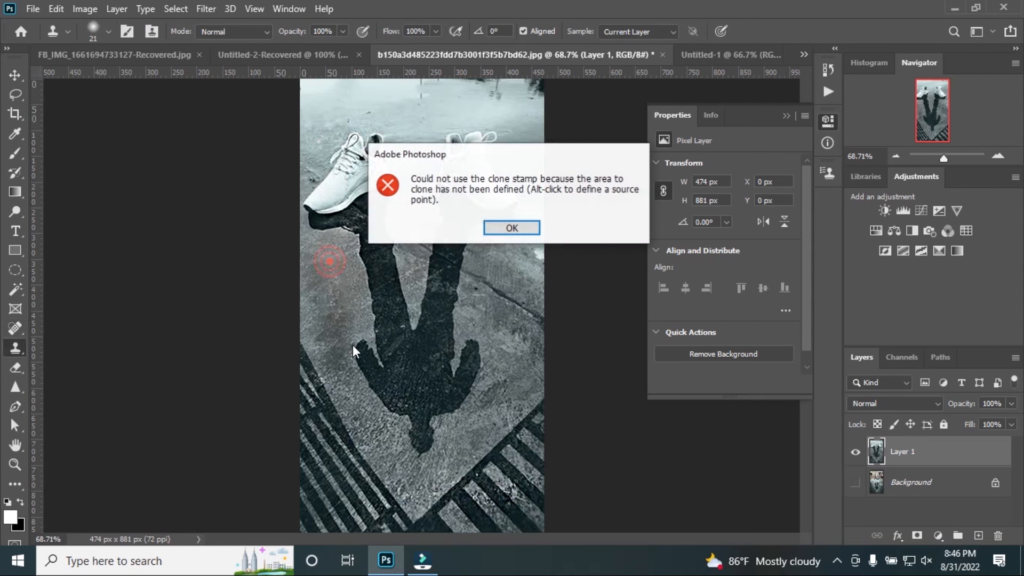
click(495, 231)
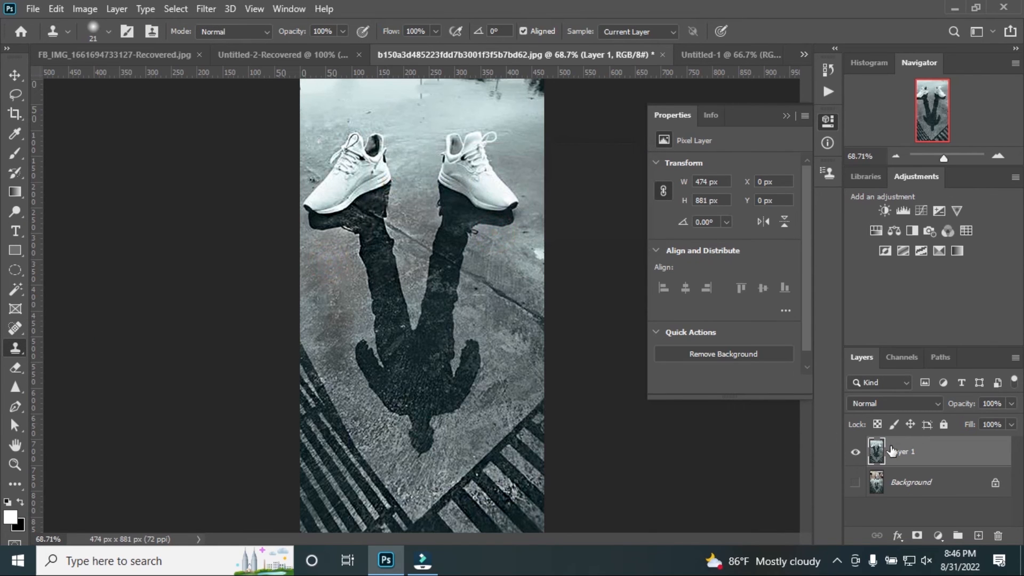
click(408, 329)
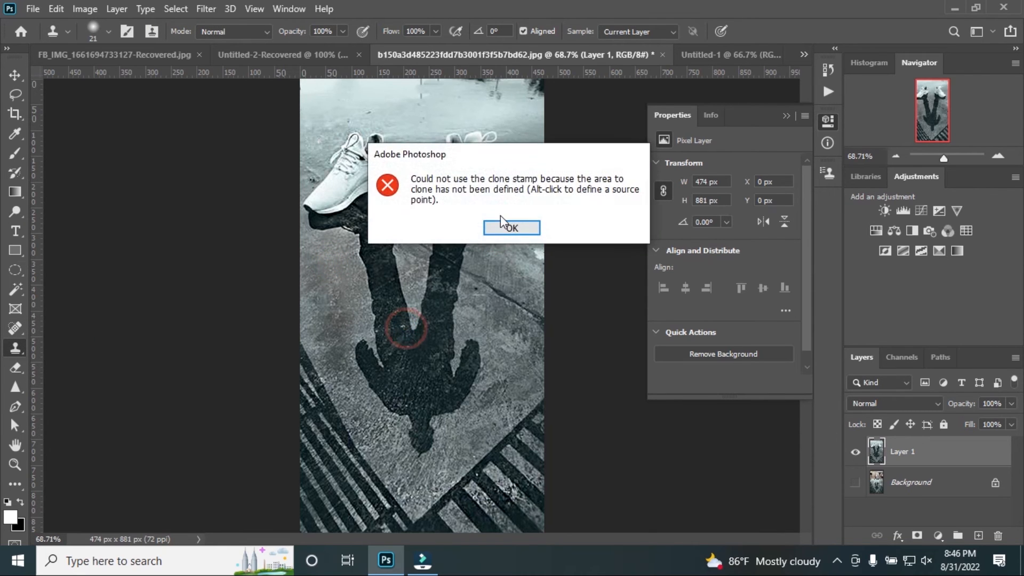
click(496, 228)
Try painting a looping stroke with the Pattern Stamp tool at size 21 on the pavement beside the shadow's left leg
right_click(16, 347)
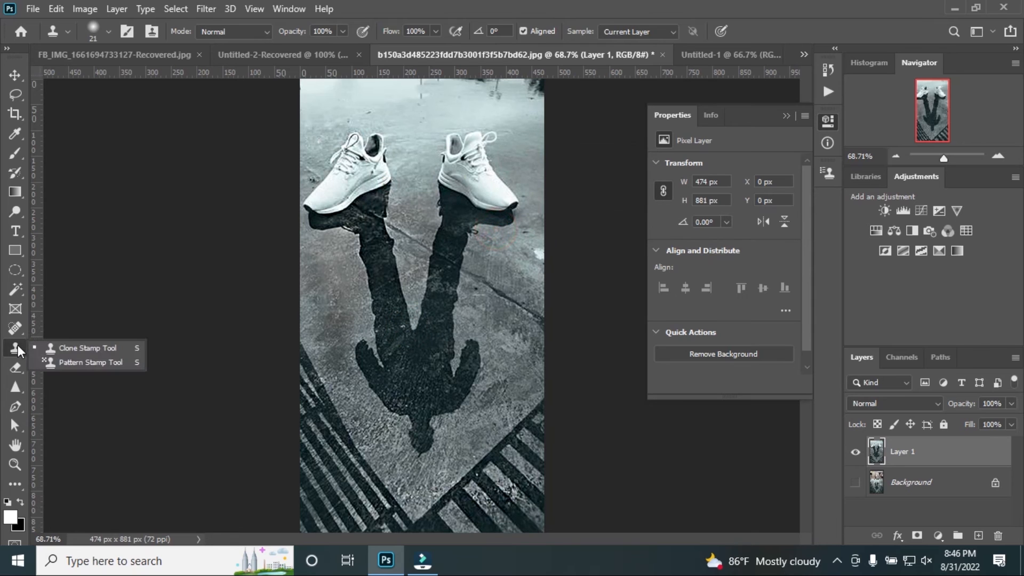
click(86, 361)
mouse_move(333, 312)
mouse_down()
mouse_move(332, 351)
mouse_move(328, 273)
mouse_move(310, 314)
mouse_move(340, 303)
mouse_move(322, 288)
mouse_up()
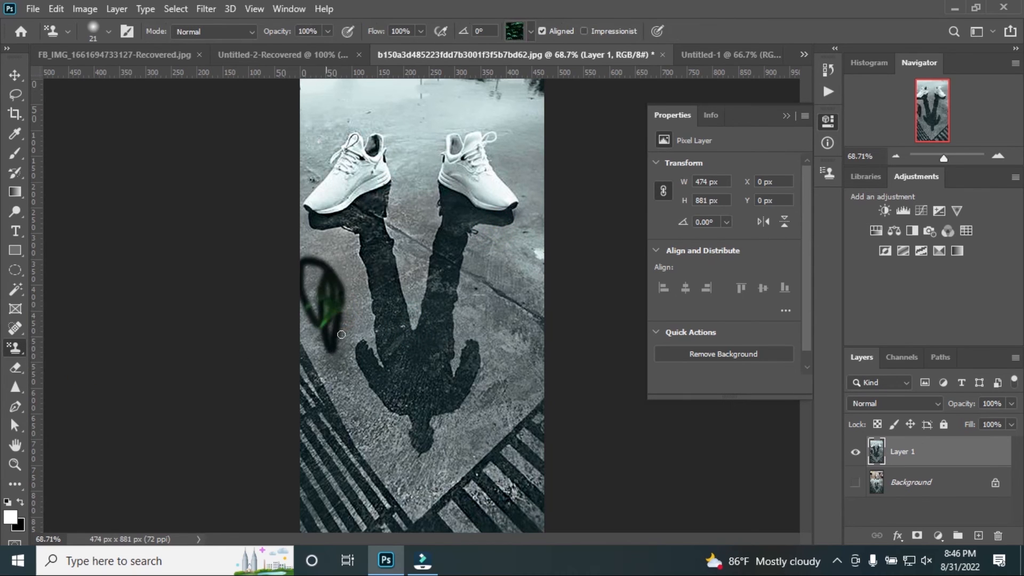
Try erasing the patterned pavement area with the size 50 Eraser, then undo the erasing and the pattern stroke
click(69, 366)
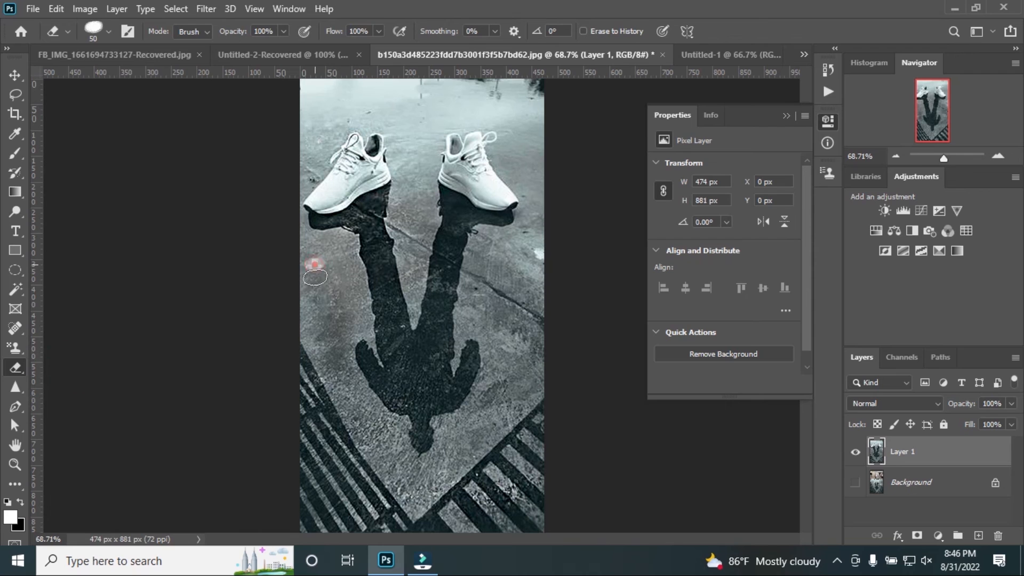
mouse_move(315, 277)
mouse_down()
mouse_move(311, 317)
mouse_move(304, 275)
mouse_move(312, 292)
mouse_up()
mouse_move(320, 257)
mouse_down()
mouse_move(335, 322)
mouse_move(334, 275)
mouse_move(326, 317)
mouse_move(350, 268)
mouse_move(357, 289)
mouse_move(358, 309)
mouse_move(312, 300)
mouse_up()
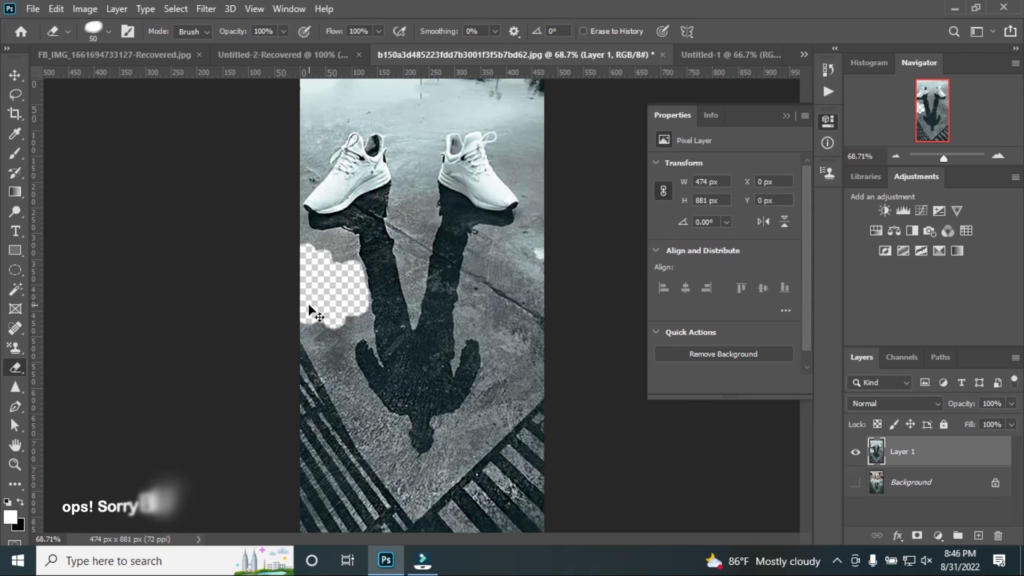
key(ctrl+z)
key(ctrl+z)
key(ctrl+z)
key(ctrl+z)
key(ctrl+z)
key(ctrl+z)
click(14, 368)
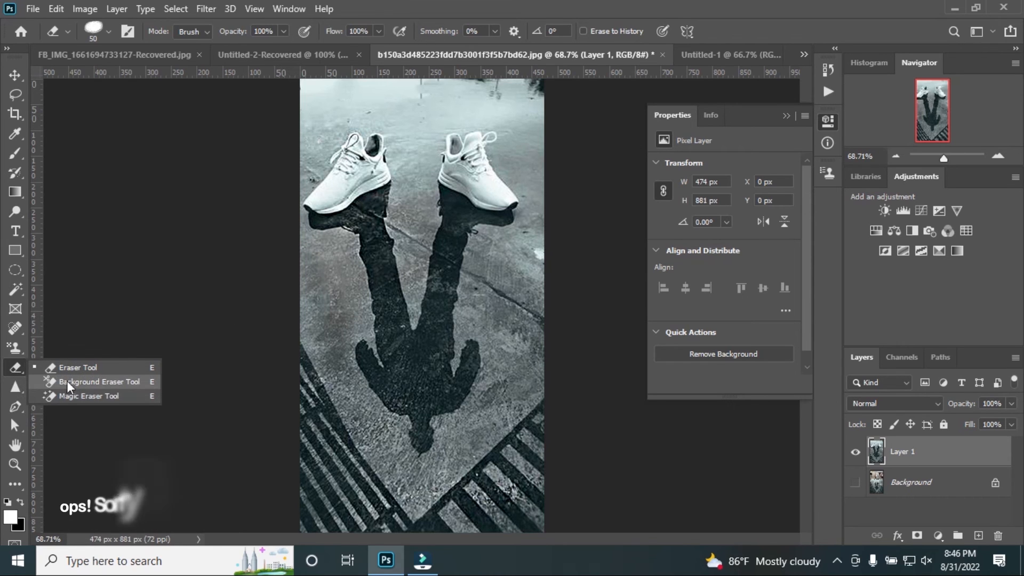
Blur the pavement beside the shadow's left leg with the Blur tool at size 58 and 50% strength
click(14, 388)
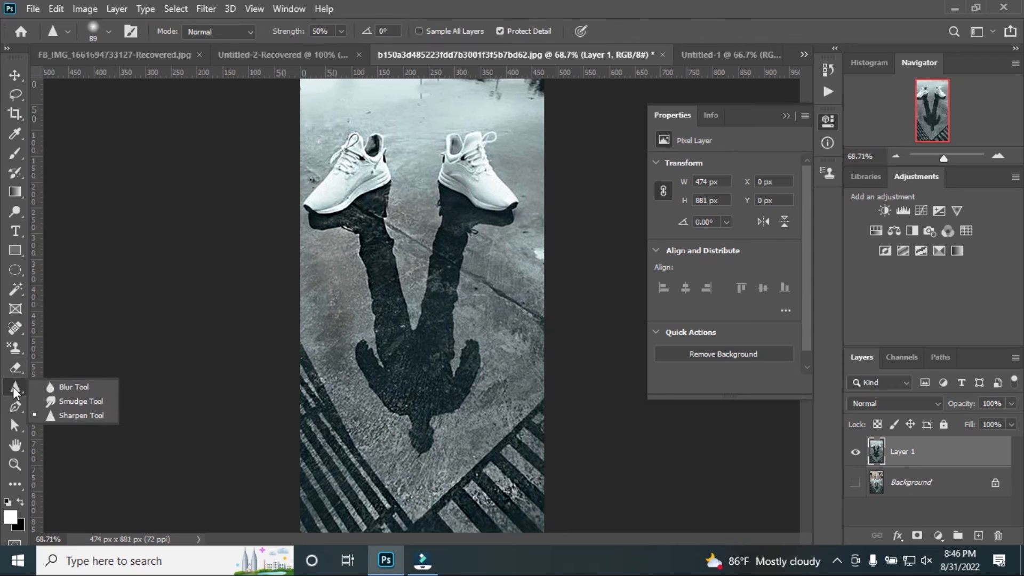
click(65, 384)
drag(325, 257, 336, 350)
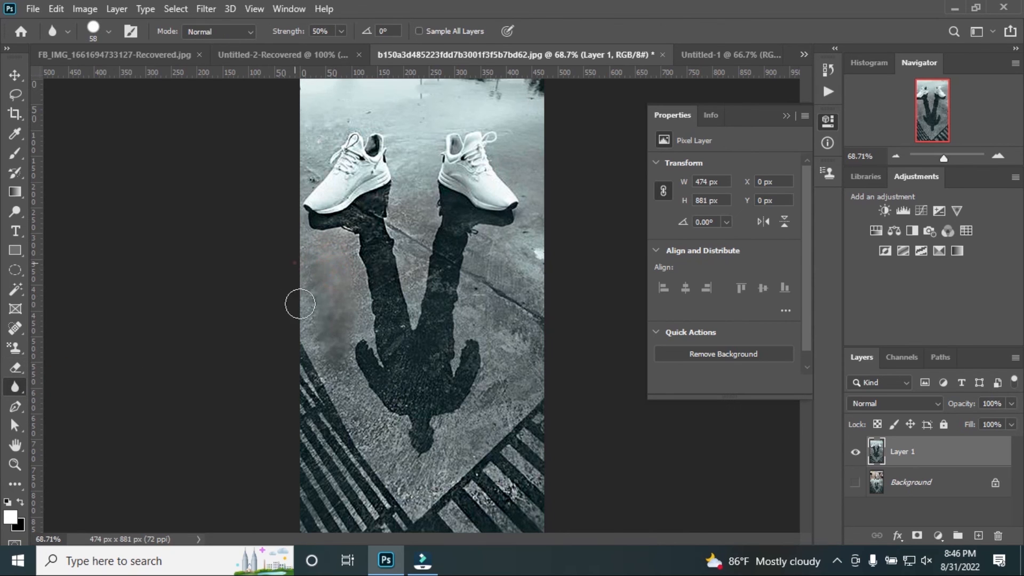
Start a Pen tool path with anchor points down the outer edge of the shadow's left leg
right_click(15, 406)
click(72, 407)
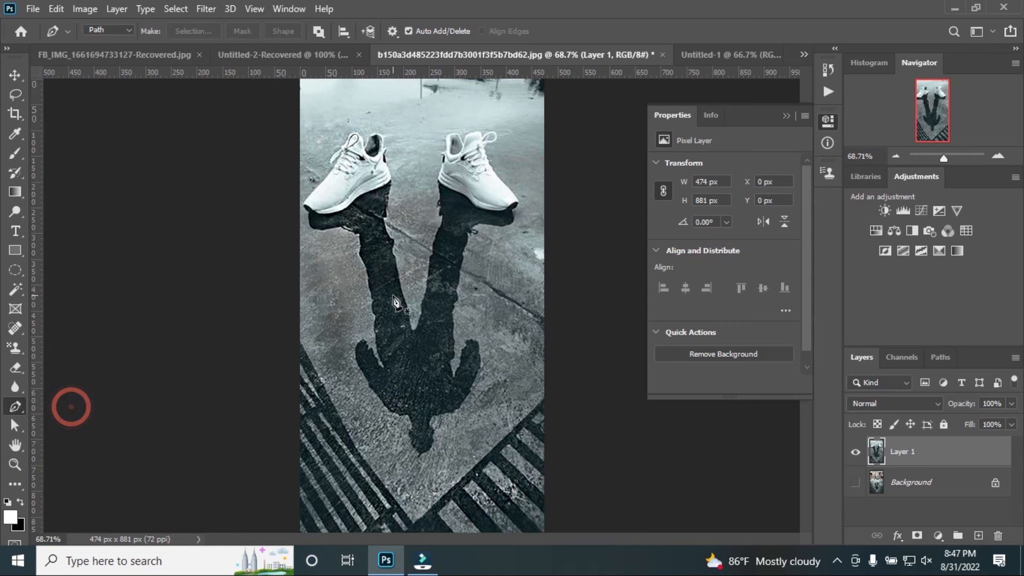
scroll(394, 301, up, 6)
click(292, 188)
click(297, 247)
click(322, 404)
Extend the pen path with curved segments across the shadow's legs and the gap between them
drag(355, 313, 426, 234)
drag(371, 185, 456, 142)
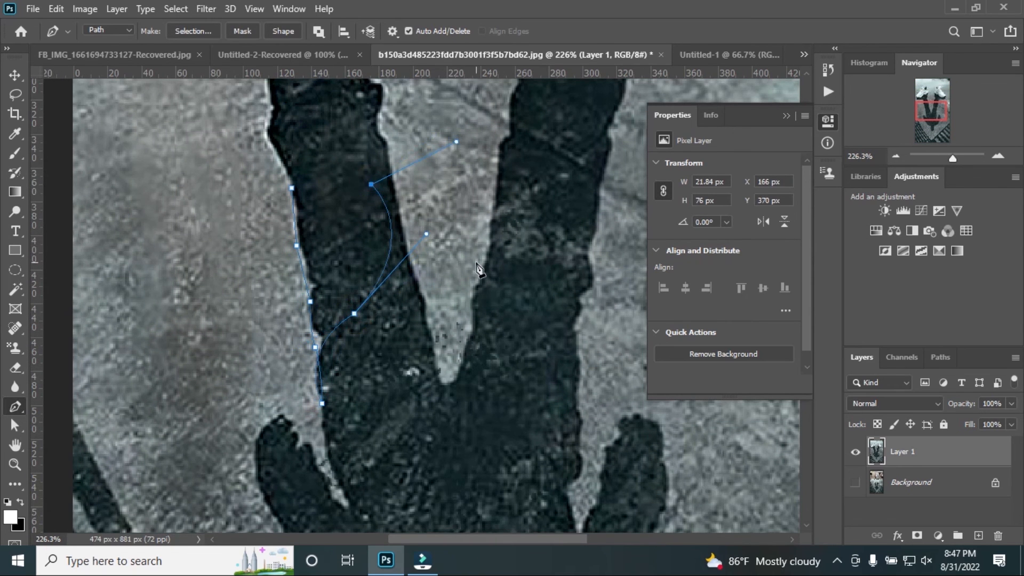
drag(508, 339, 501, 345)
drag(425, 363, 403, 457)
drag(425, 422, 513, 394)
drag(523, 343, 549, 335)
Undo the pen path point by point until the whole path is removed
key(ctrl+z)
key(ctrl+z)
key(ctrl+z)
key(ctrl+z)
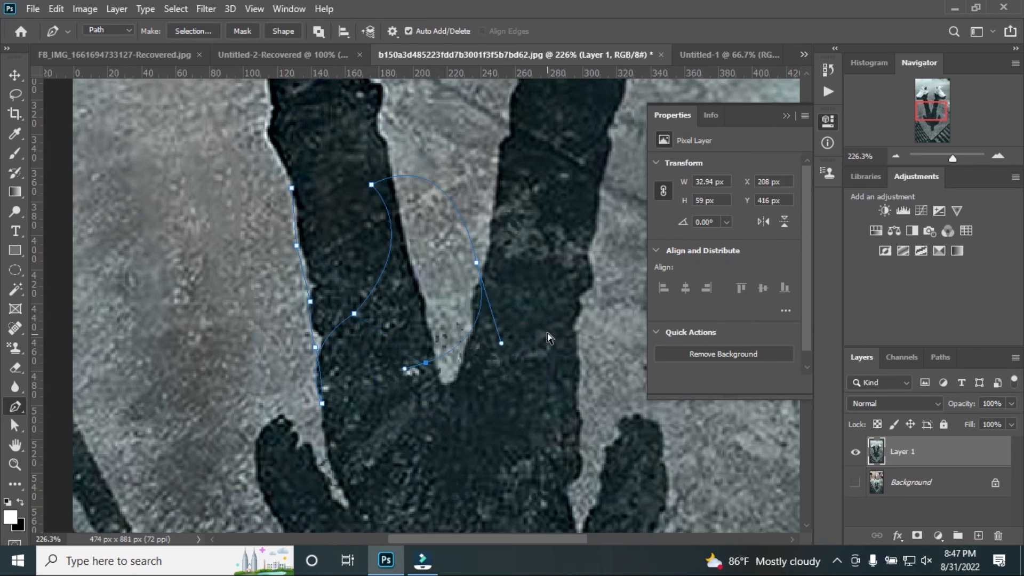
key(ctrl+z)
key(ctrl+z)
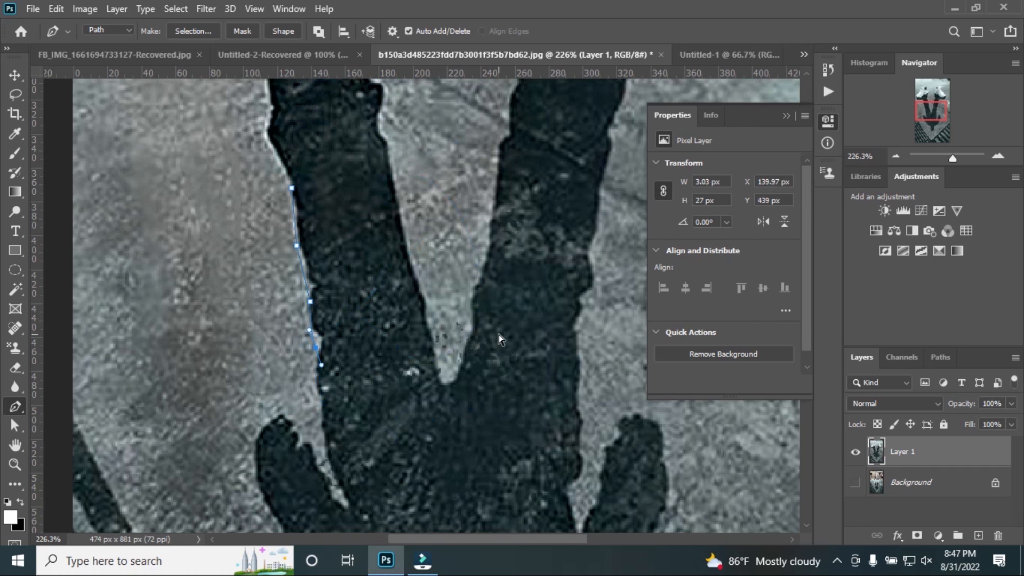
key(ctrl+z)
key(ctrl+z)
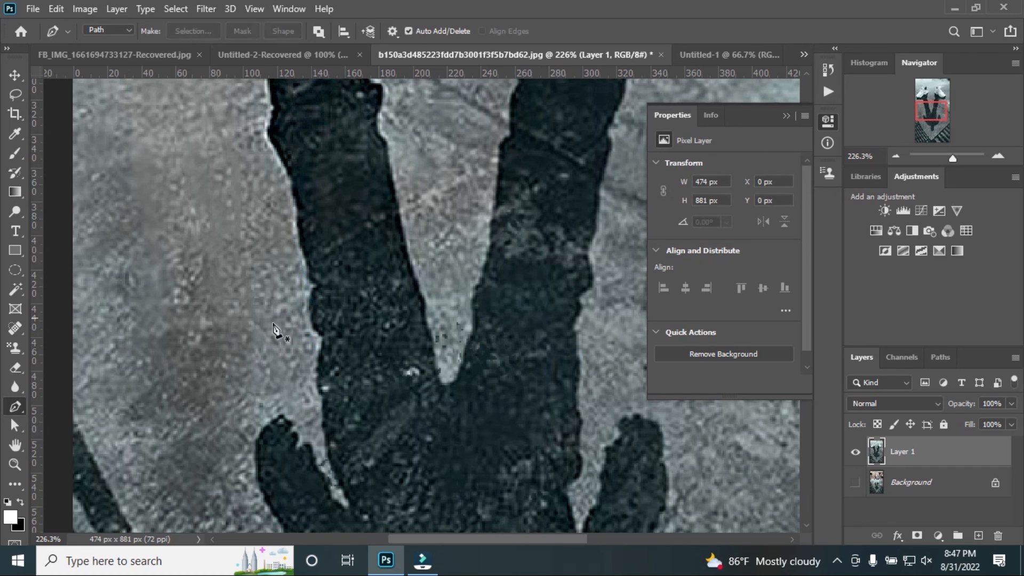
Try the Path Selection tool by drawing selection boxes around the sneakers and their shadow
scroll(295, 390, down, 5)
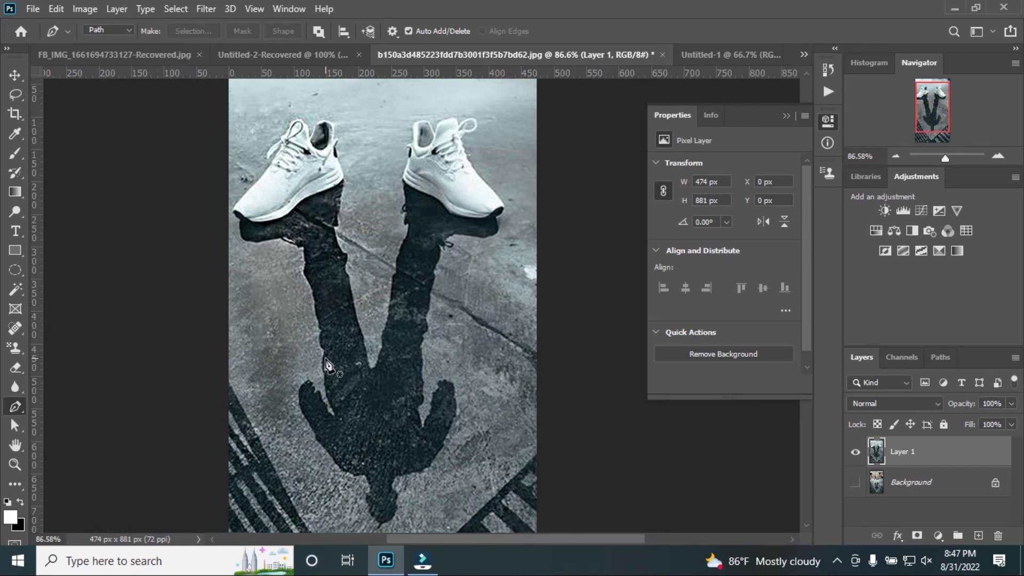
scroll(328, 364, down, 1)
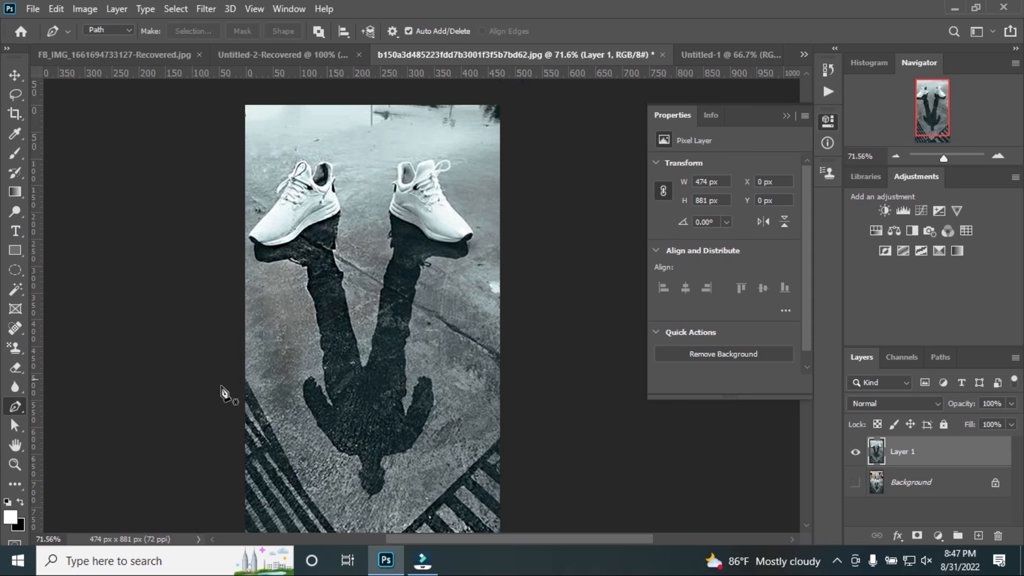
click(20, 433)
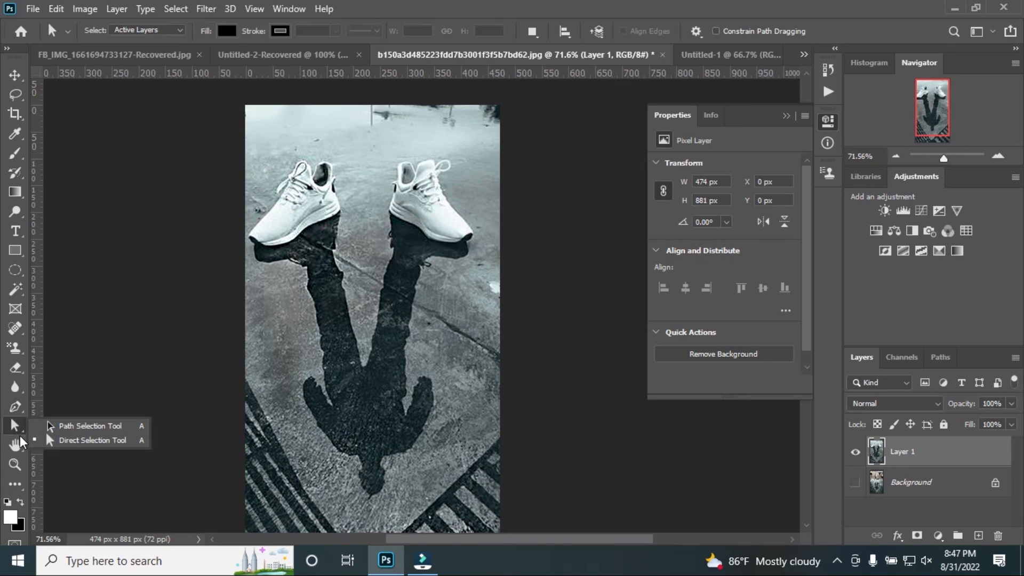
click(74, 425)
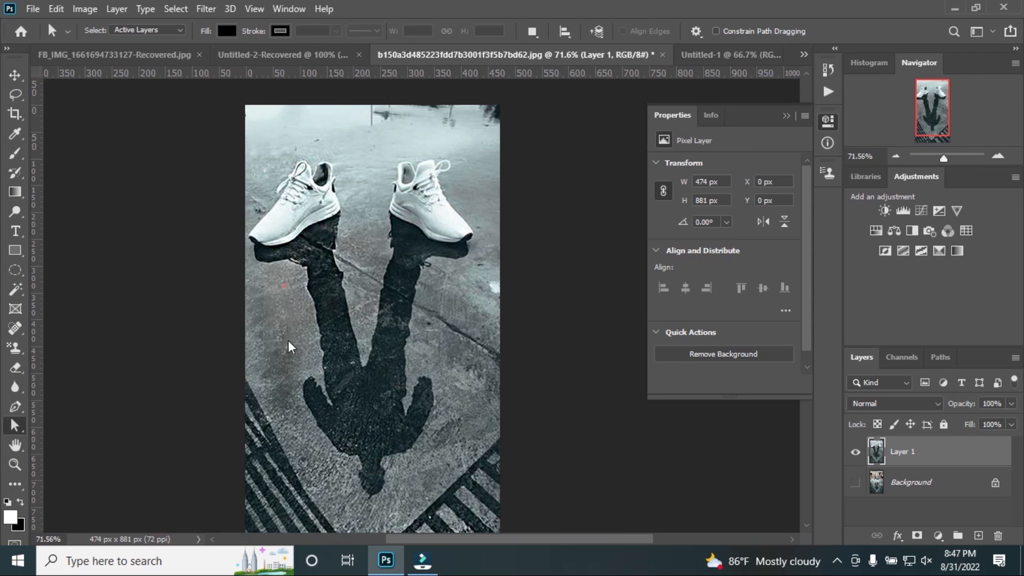
drag(401, 377, 421, 488)
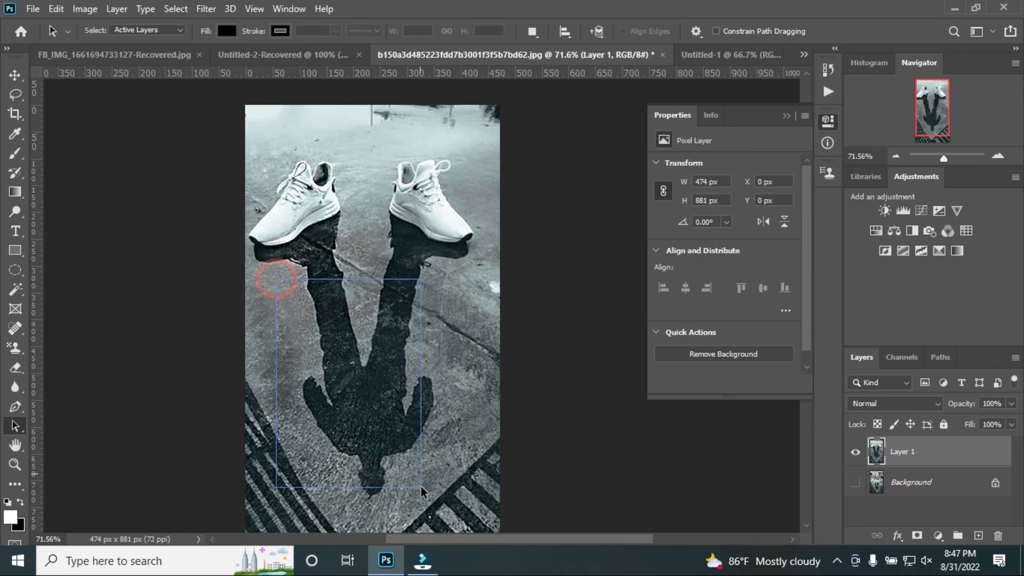
mouse_move(274, 176)
mouse_down()
mouse_move(403, 192)
mouse_move(424, 429)
mouse_move(489, 465)
mouse_up()
right_click(18, 431)
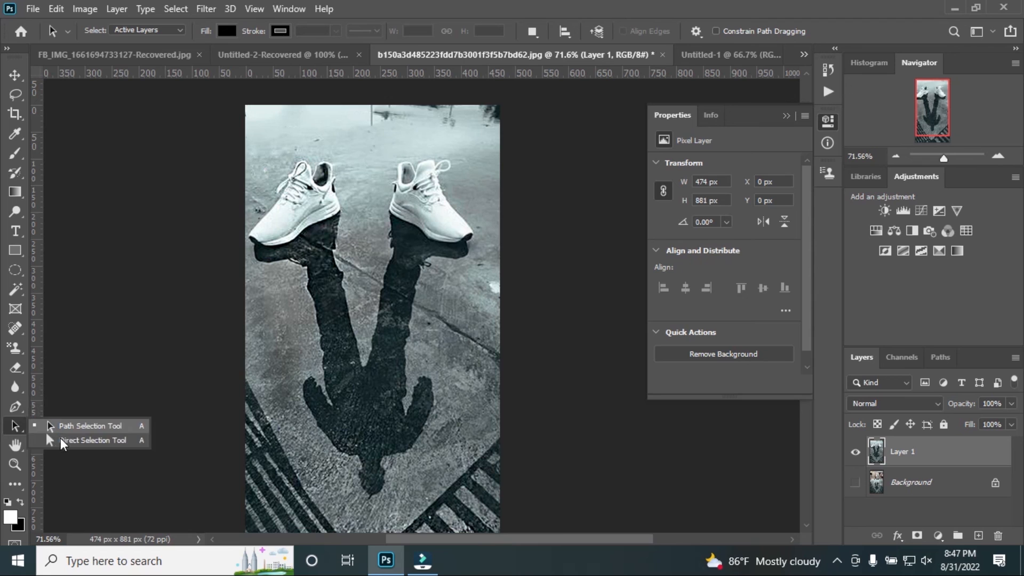
mouse_move(245, 156)
mouse_down()
mouse_move(261, 155)
mouse_move(488, 479)
mouse_move(490, 525)
mouse_up()
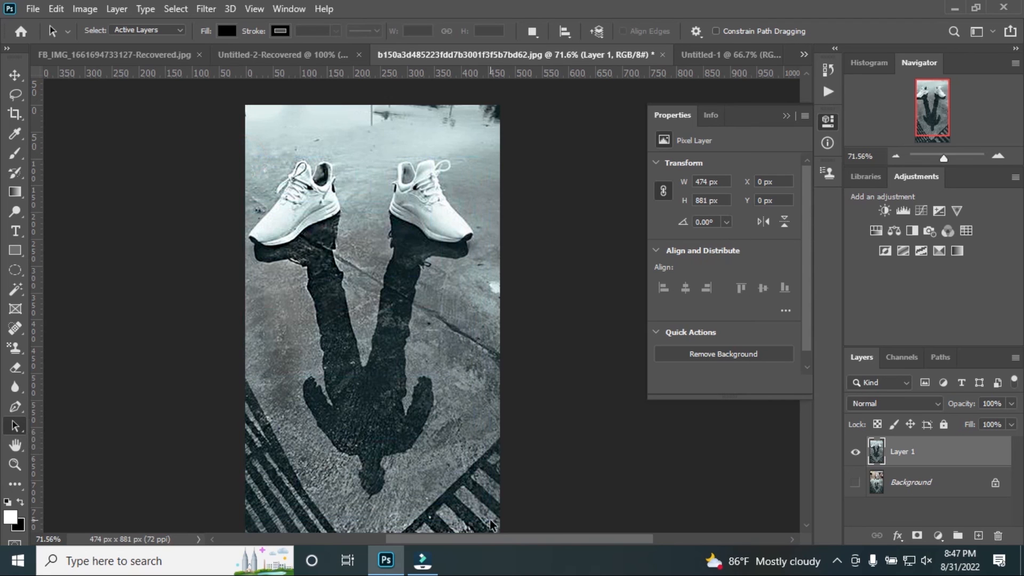
right_click(17, 431)
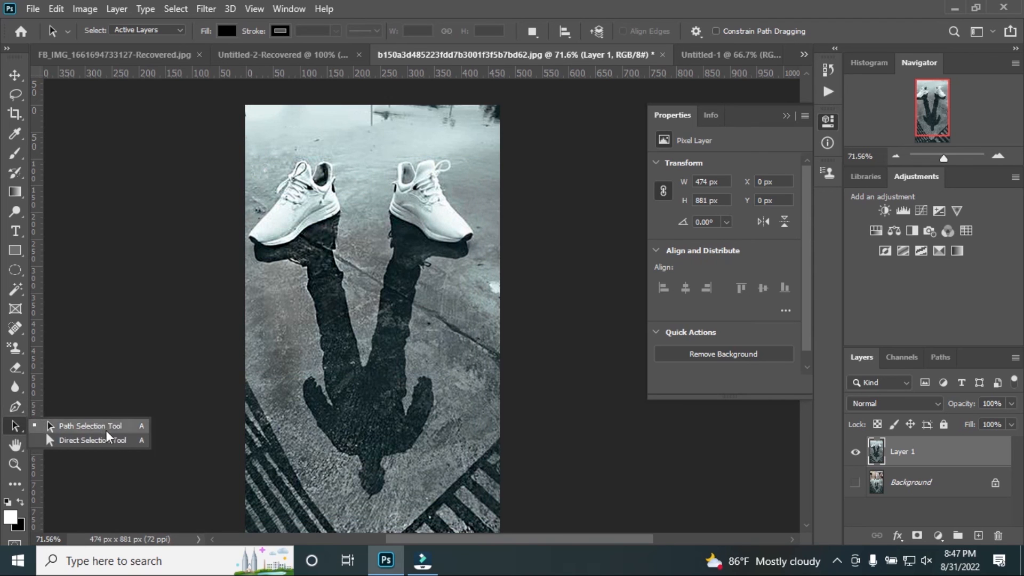
drag(256, 216, 452, 497)
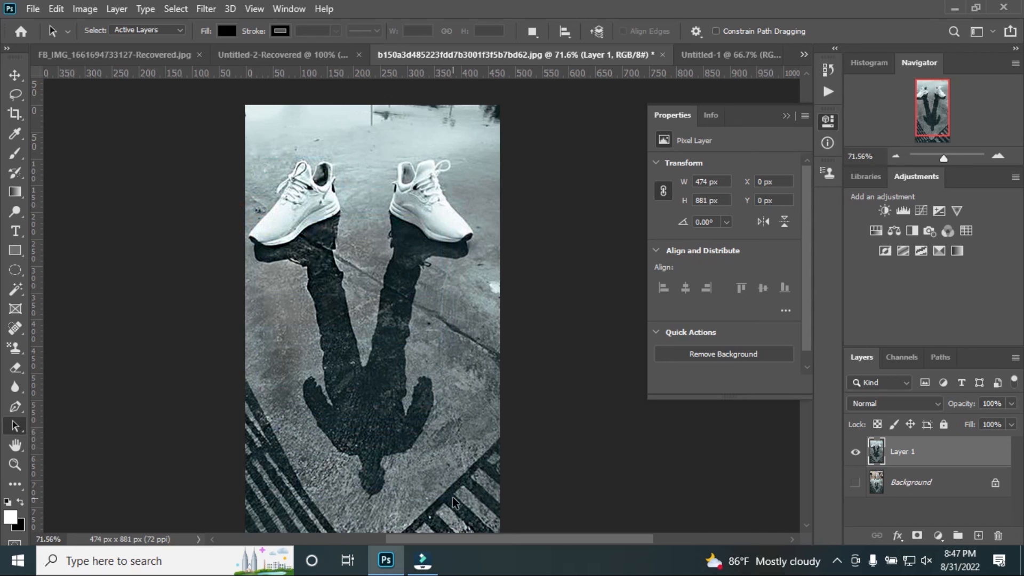